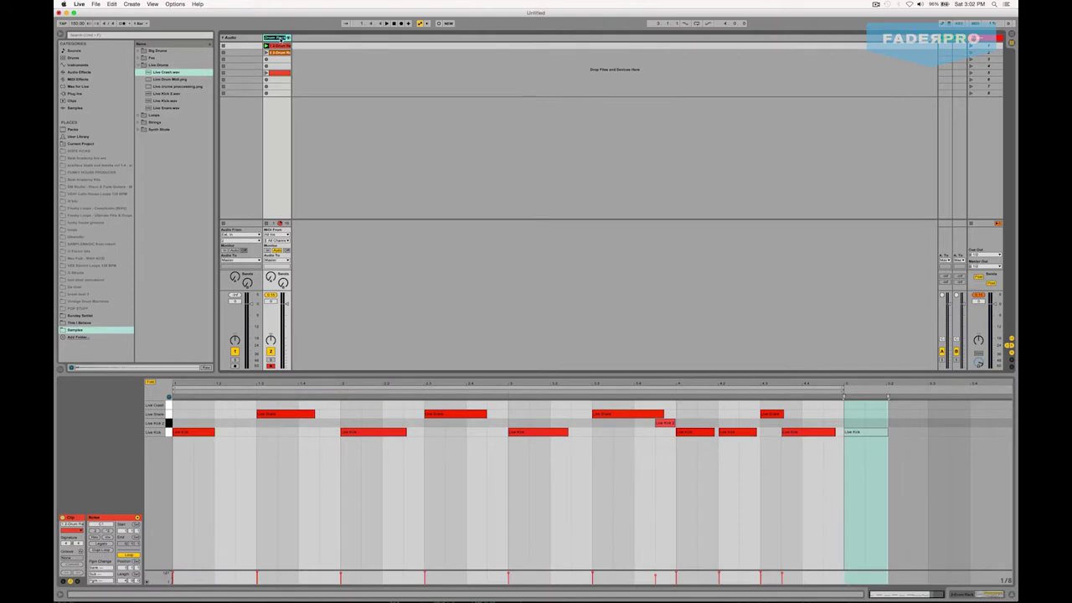
Step: Rename the first drum rack's MIDI track as Live Drums
{"action": "type", "text": "Live Drums"}
{"action": "key", "text": "Return"}
{"action": "left_click", "coordinate": [323, 106]}
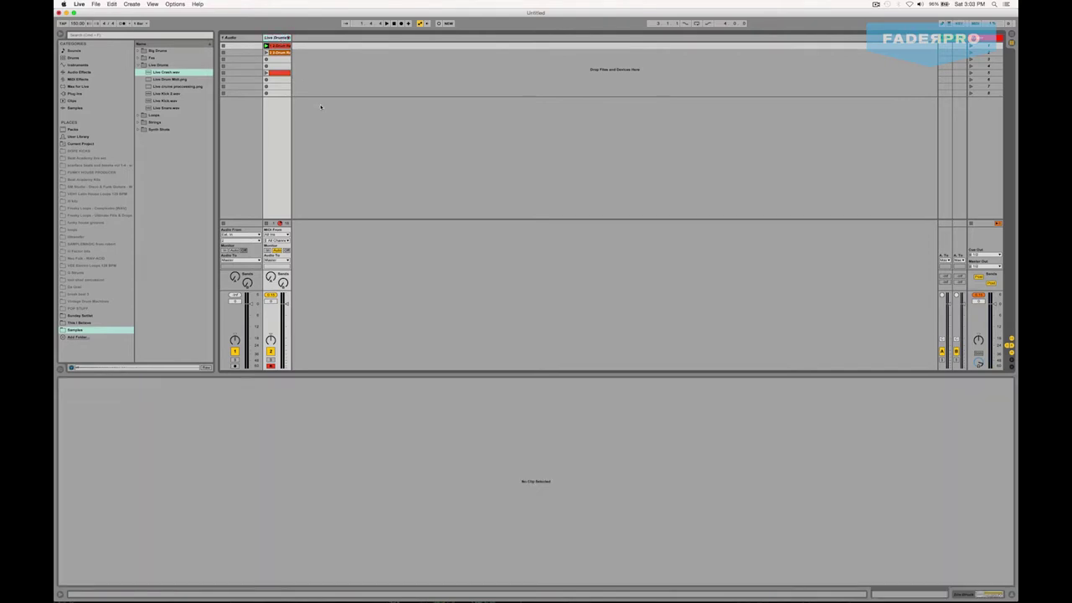
Step: Add a second, empty Drum Rack on a new MIDI track
{"action": "left_click", "coordinate": [83, 58]}
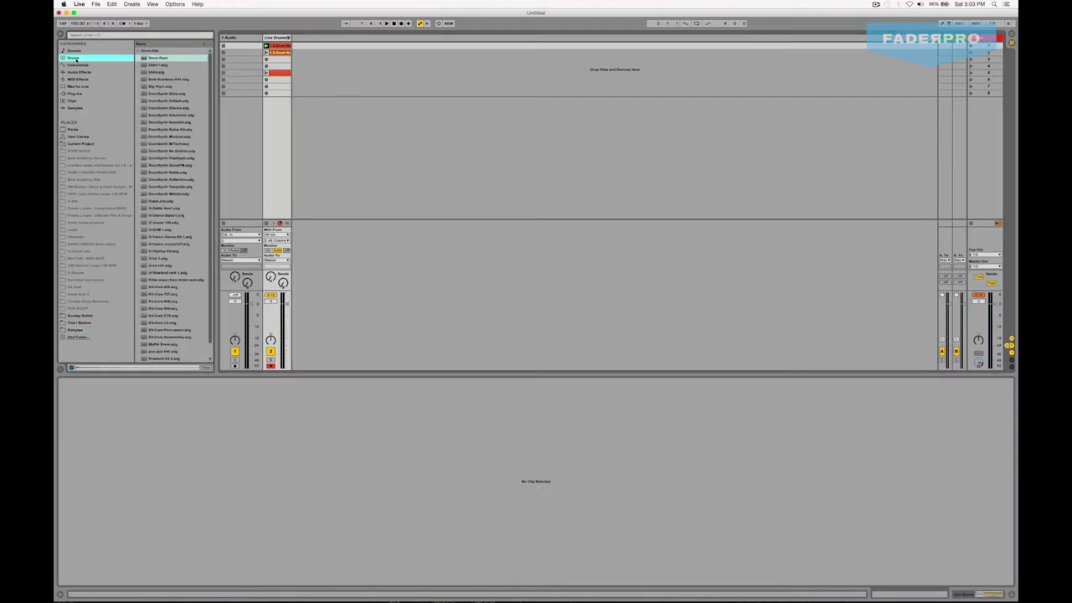
{"action": "left_click", "coordinate": [155, 58]}
{"action": "key", "text": "Return"}
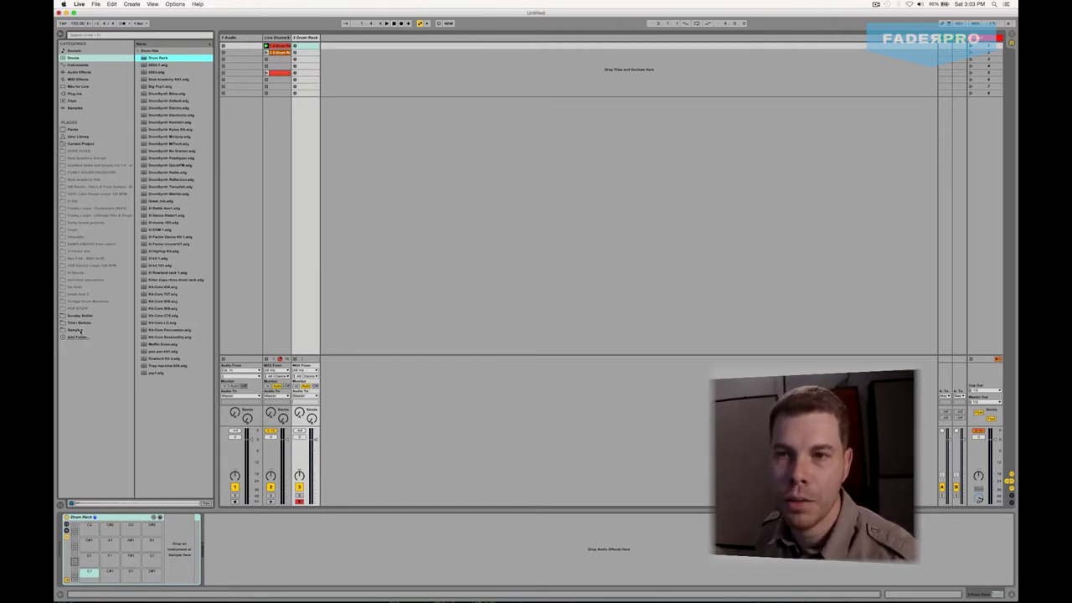
Step: Load Big Kick.wav from the Big Drums sample folder onto pad C1 of the new Drum Rack
{"action": "left_click", "coordinate": [76, 330]}
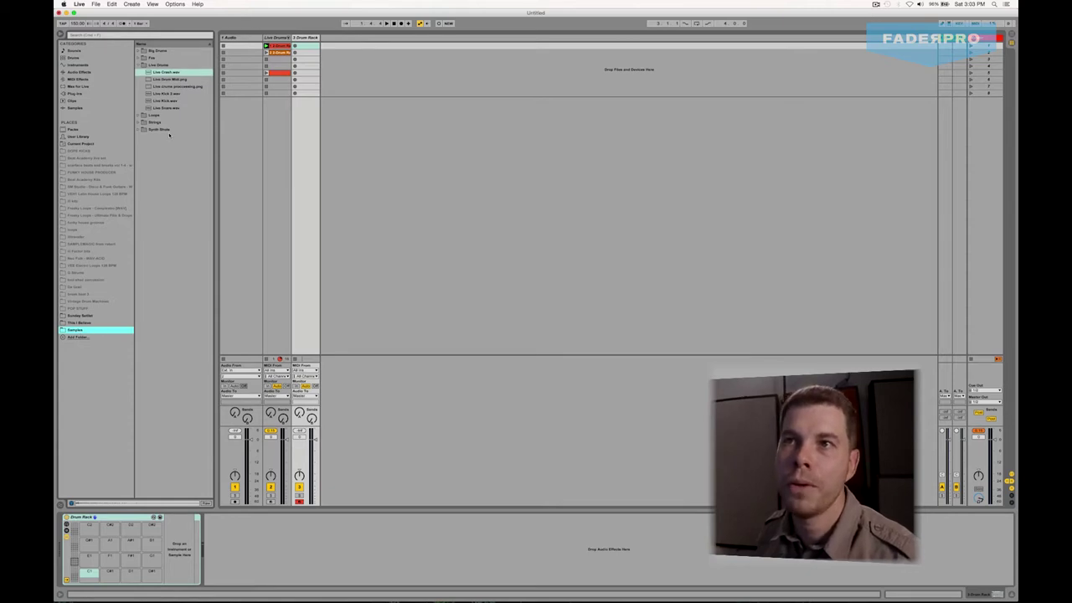
{"action": "left_click", "coordinate": [139, 65]}
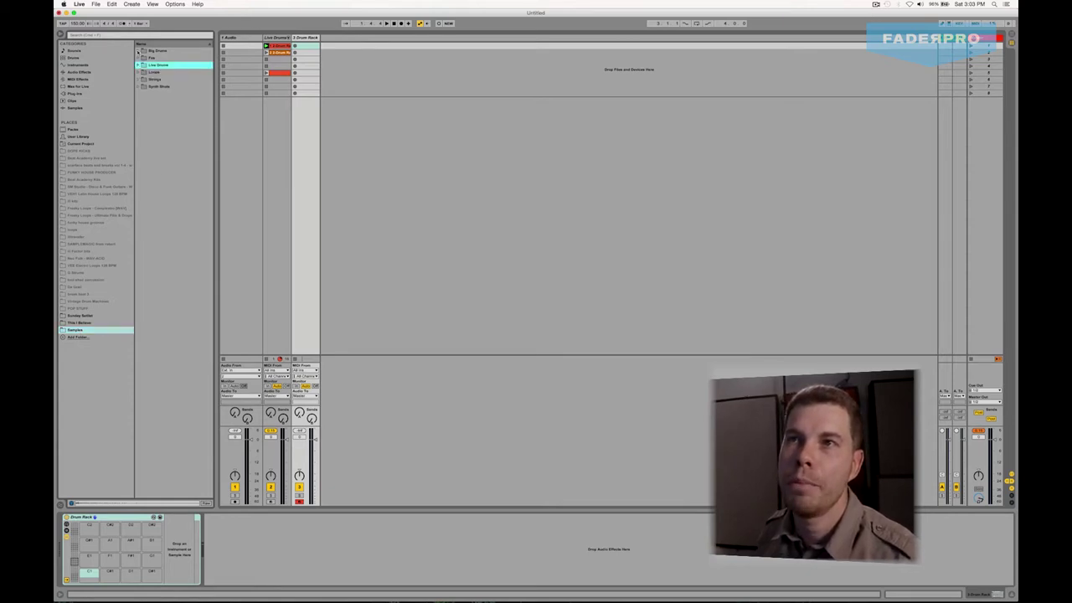
{"action": "left_click", "coordinate": [139, 51]}
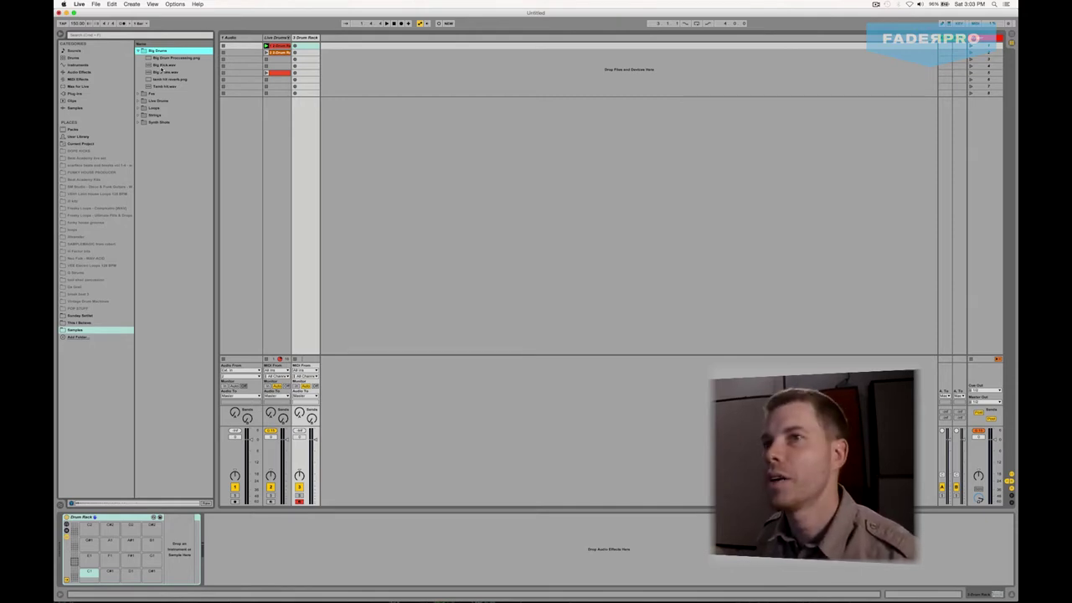
{"action": "left_click", "coordinate": [162, 66]}
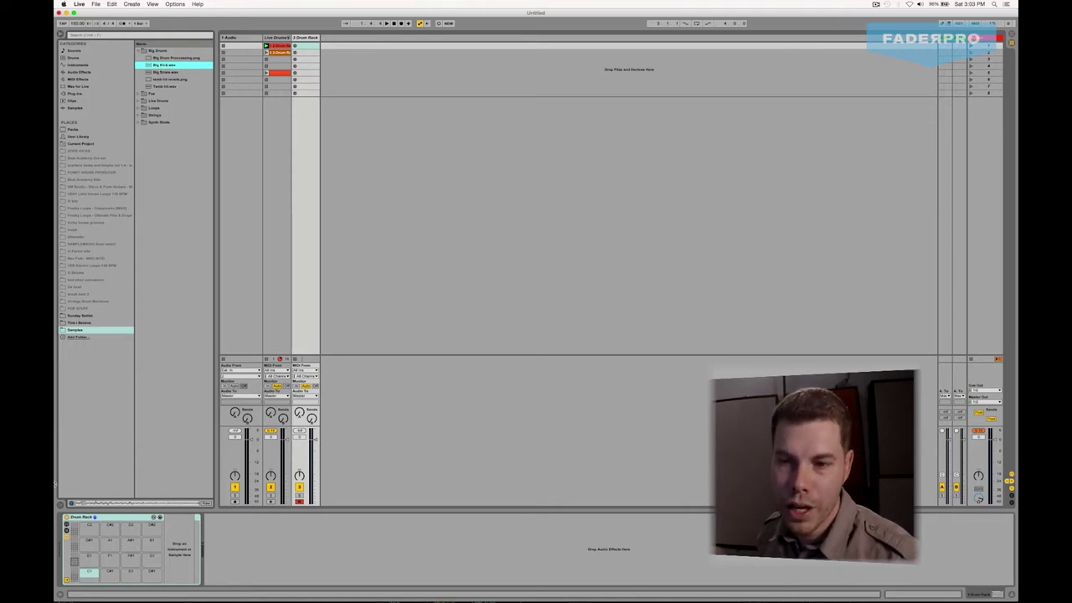
{"action": "left_click_drag", "start_coordinate": [92, 575], "coordinate": [90, 577]}
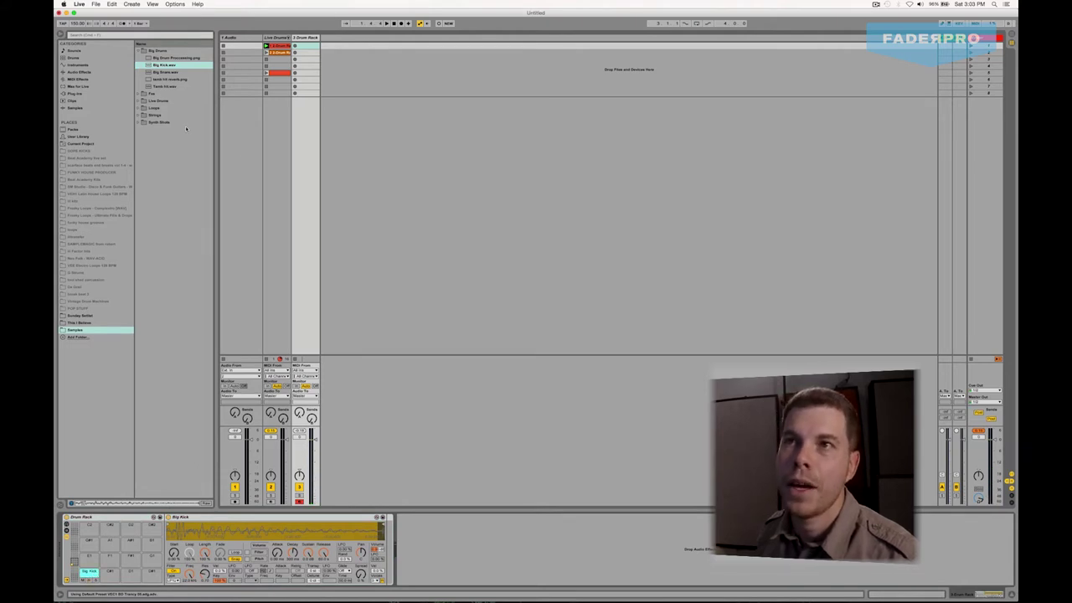
Step: Load Big Snare.wav onto pad D1 and Tamb hit.wav onto pad F1, auditioning the tambourine pad
{"action": "left_click", "coordinate": [167, 73]}
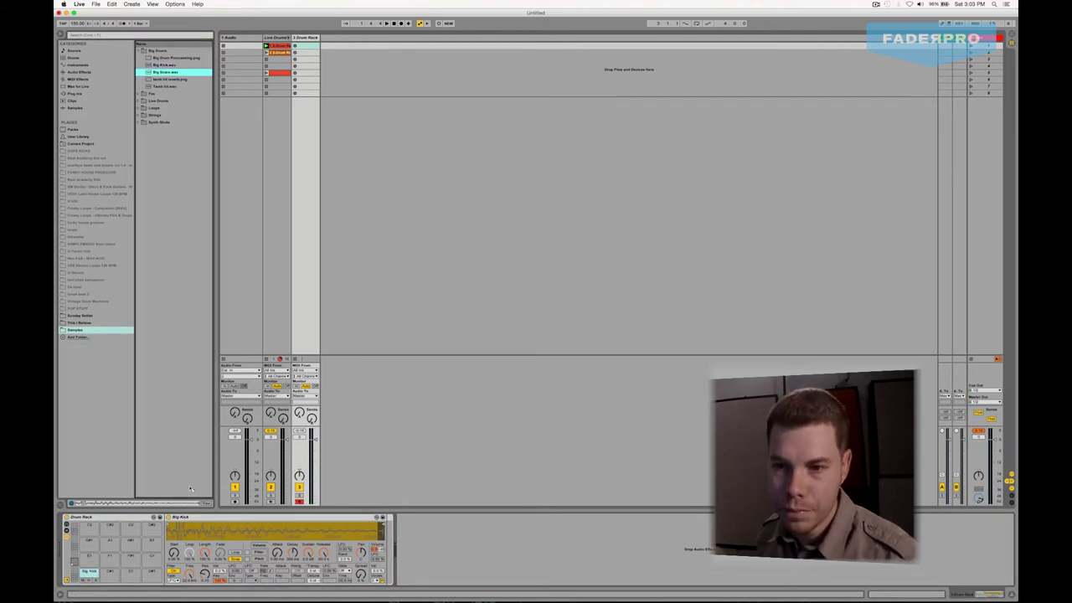
{"action": "left_click_drag", "start_coordinate": [132, 576], "coordinate": [131, 574]}
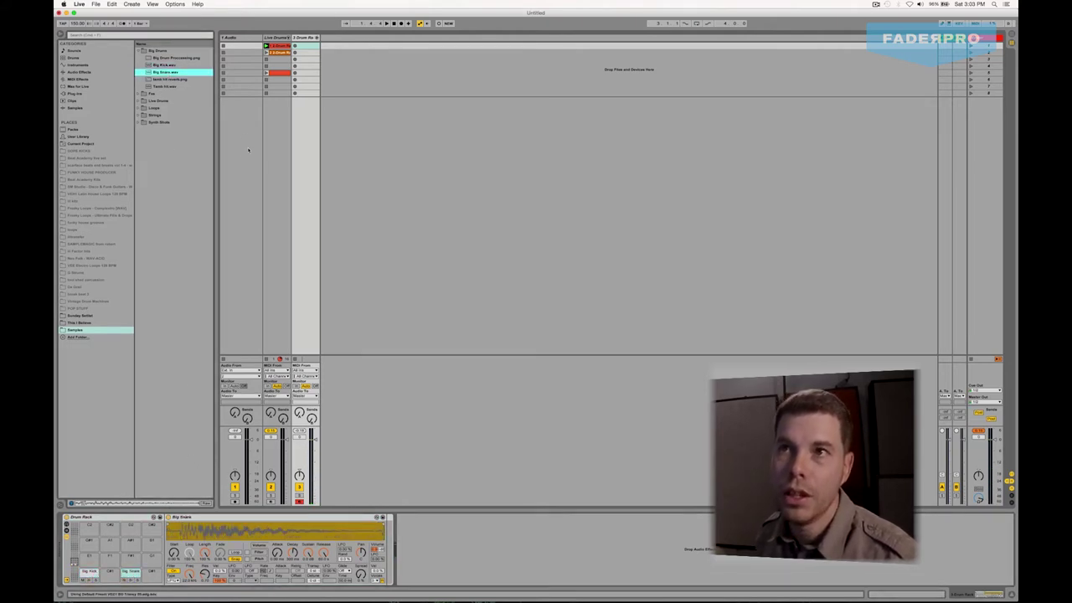
{"action": "left_click", "coordinate": [160, 87]}
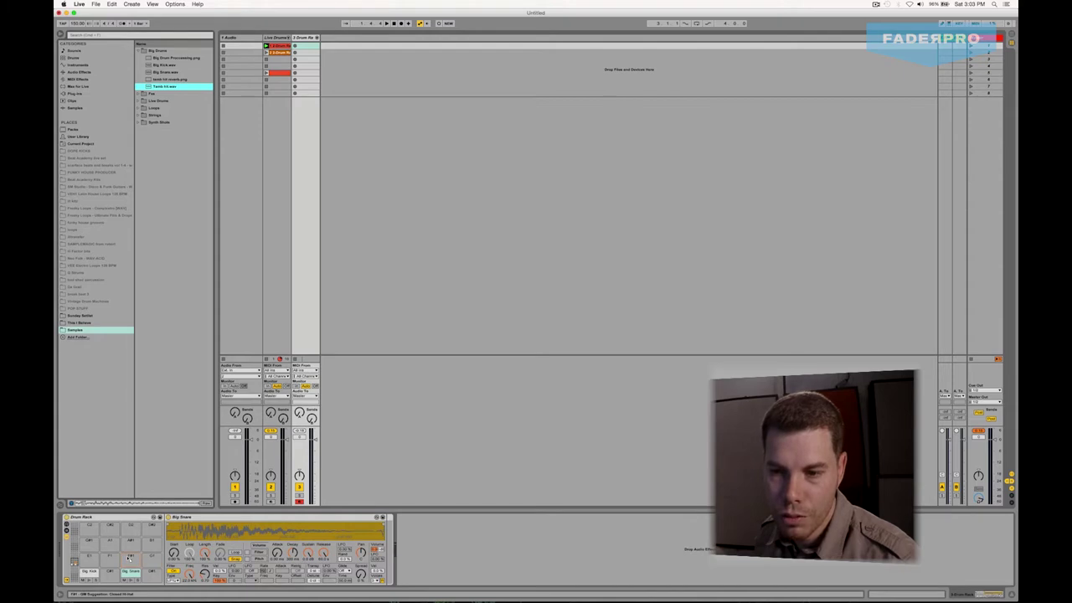
{"action": "left_click_drag", "start_coordinate": [107, 563], "coordinate": [109, 558]}
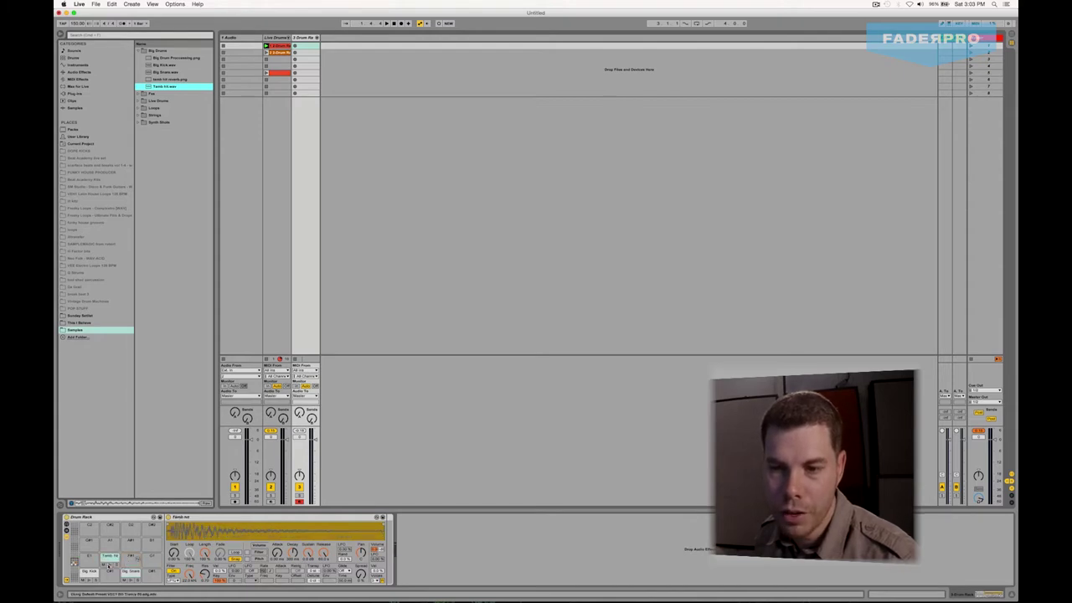
{"action": "left_click", "coordinate": [109, 558]}
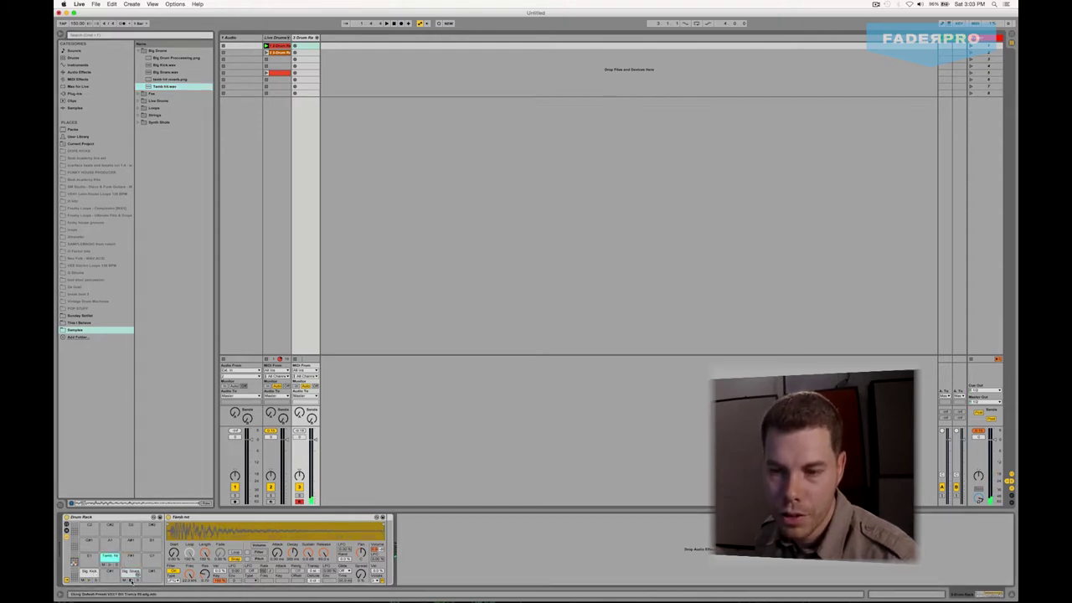
{"action": "left_click", "coordinate": [109, 563]}
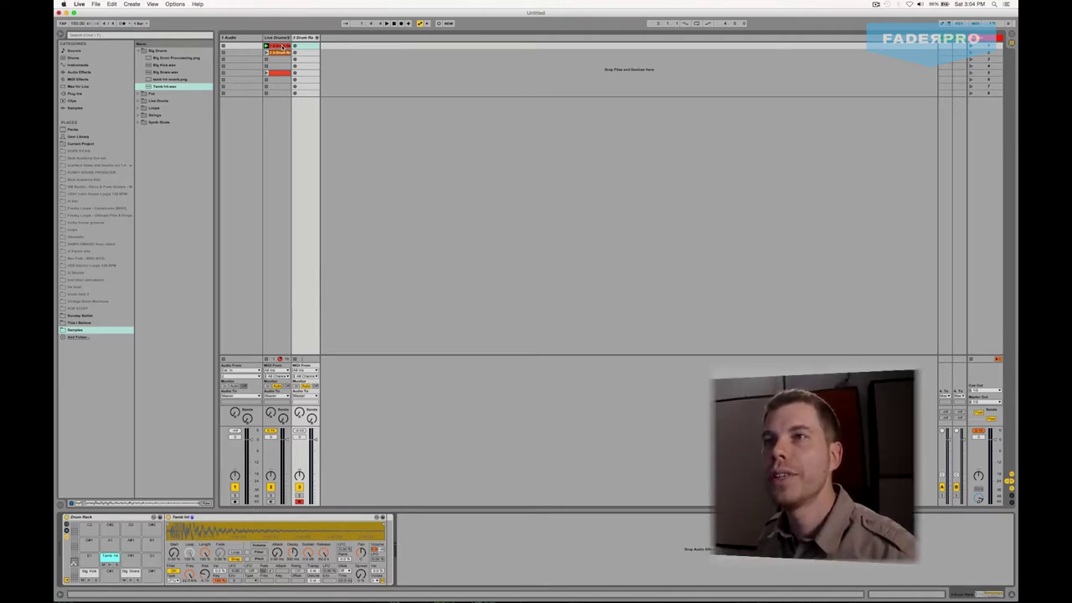
Step: Copy the first Live Drums clip to the first slot of the new Drum Rack track and launch the copy
{"action": "left_click", "coordinate": [285, 47]}
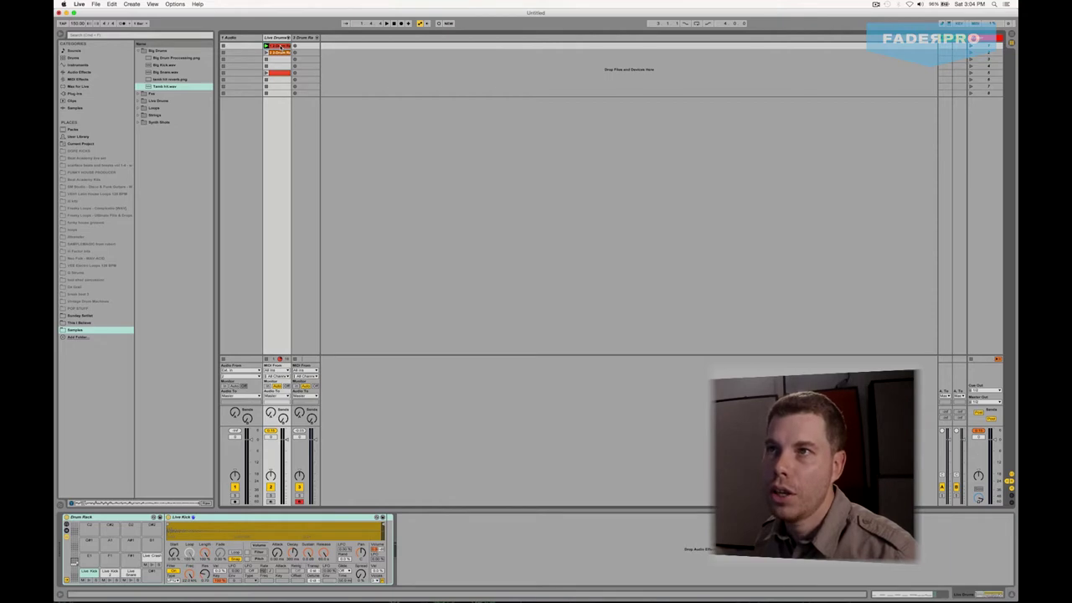
{"action": "left_click_drag", "start_coordinate": [280, 46], "coordinate": [306, 47]}
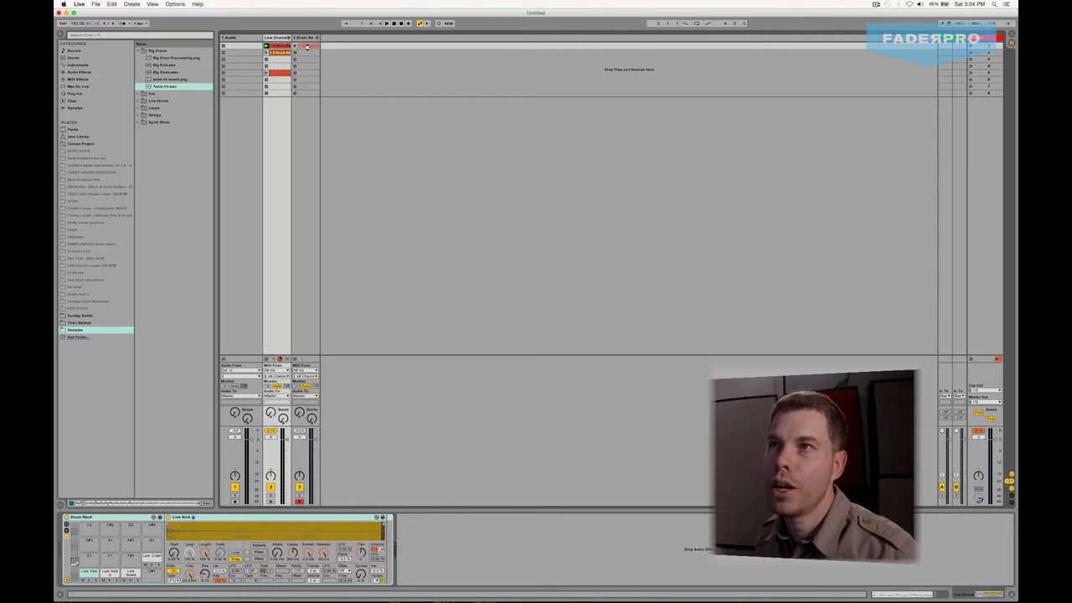
{"action": "left_click", "coordinate": [308, 48]}
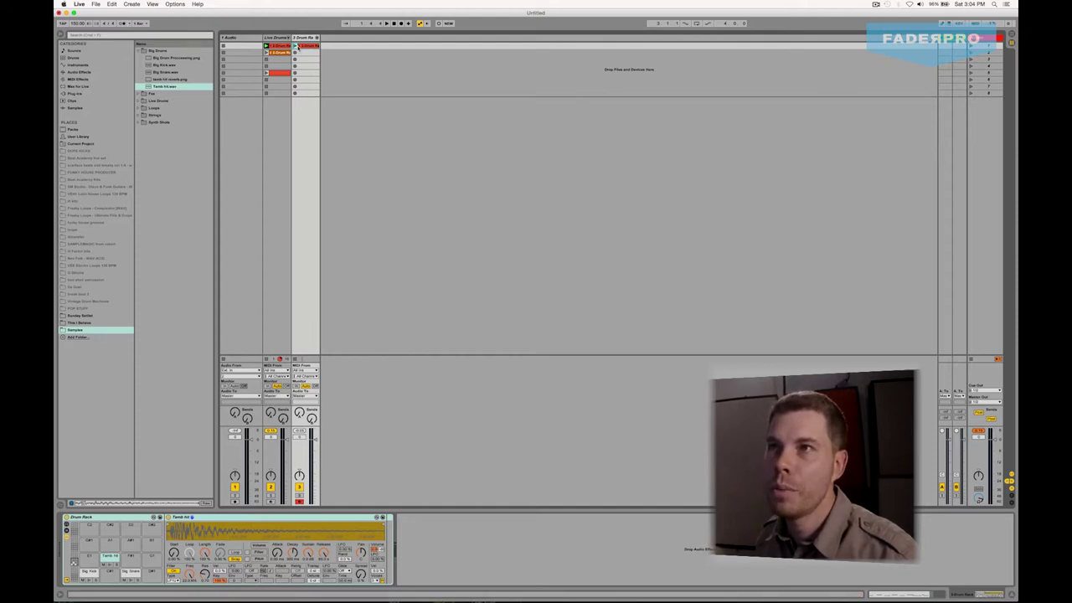
{"action": "left_click", "coordinate": [295, 47]}
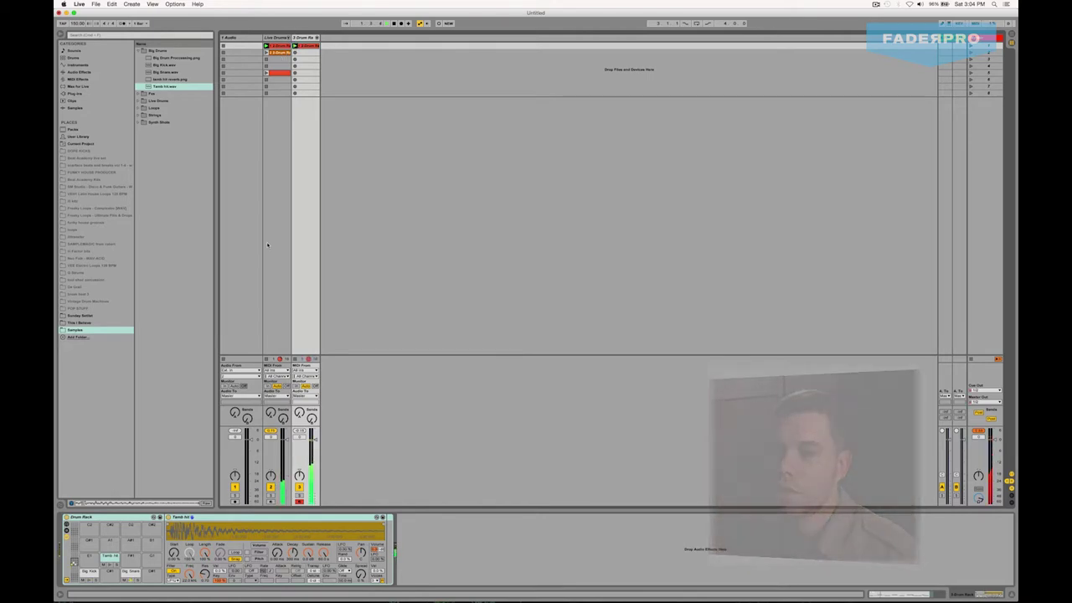
Step: Duplicate all the Big Snare notes onto the Tamb hit row in the copied clip
{"action": "left_click", "coordinate": [312, 46]}
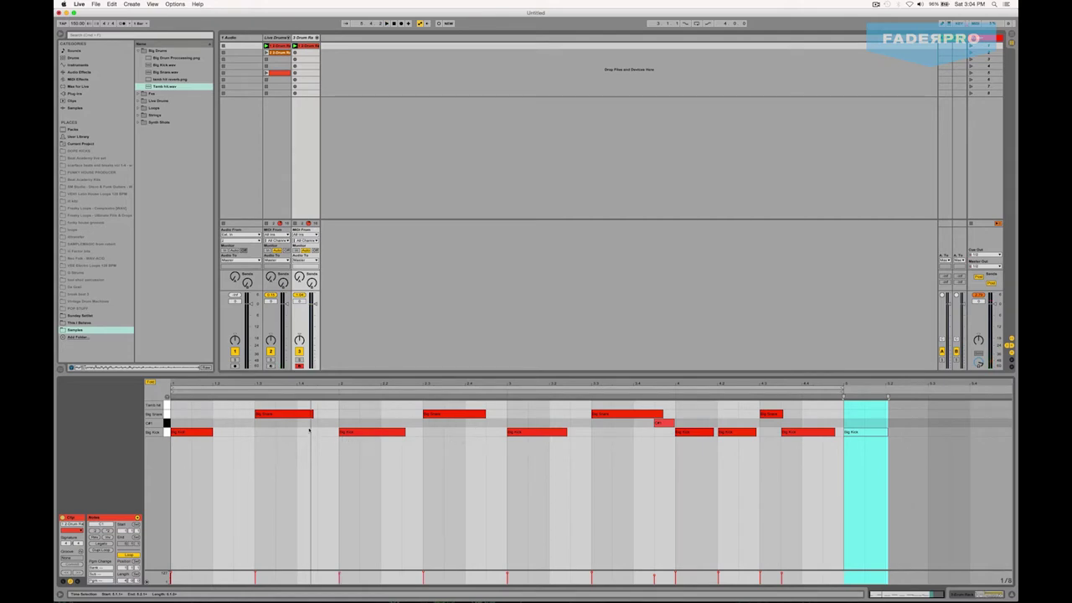
{"action": "left_click", "coordinate": [167, 423]}
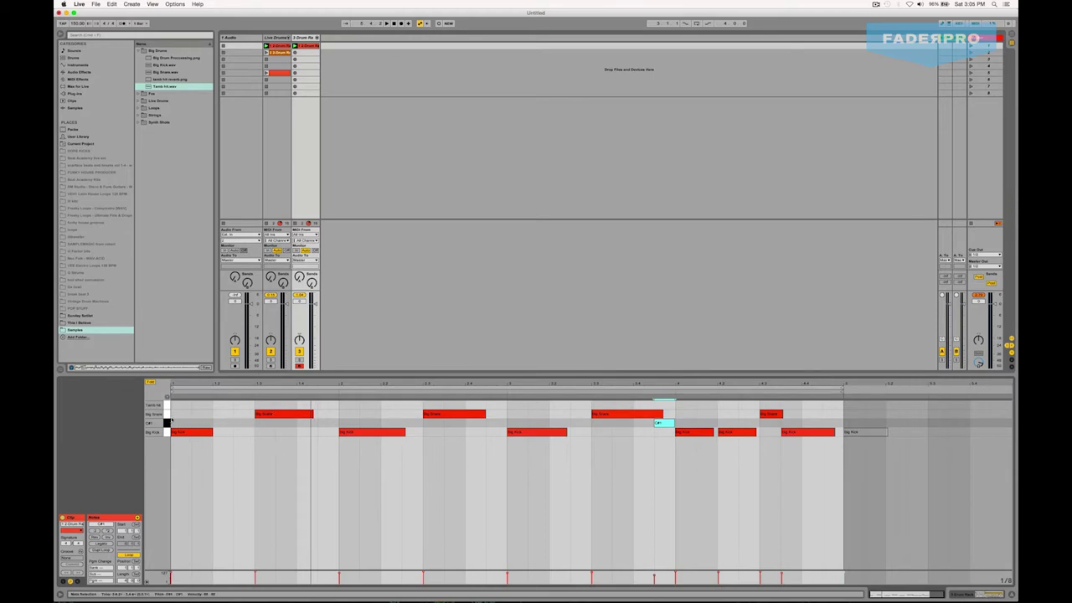
{"action": "left_click", "coordinate": [167, 404]}
{"action": "left_click", "coordinate": [170, 413]}
{"action": "left_click", "coordinate": [167, 414]}
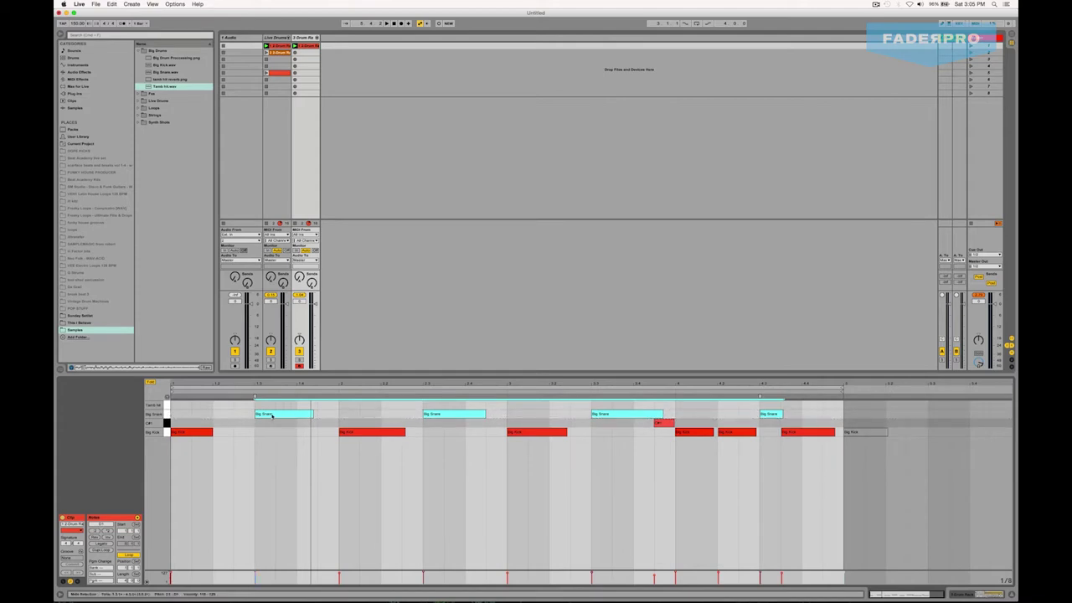
{"action": "mouse_move", "coordinate": [272, 415]}
{"action": "left_mouse_down"}
{"action": "mouse_move", "coordinate": [266, 432]}
{"action": "mouse_move", "coordinate": [268, 414]}
{"action": "left_mouse_up"}
{"action": "left_click_drag", "start_coordinate": [268, 415], "coordinate": [269, 406]}
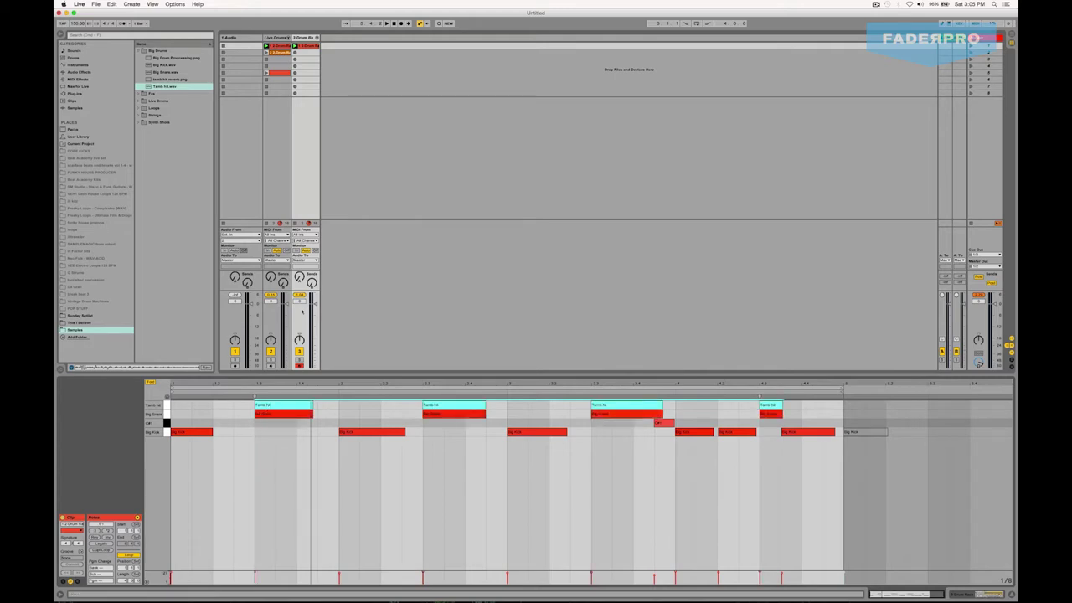
Step: Lower the new Drum Rack track's volume to -8.1 dB, playing both drum tracks before and after to check the balance
{"action": "key", "text": "space"}
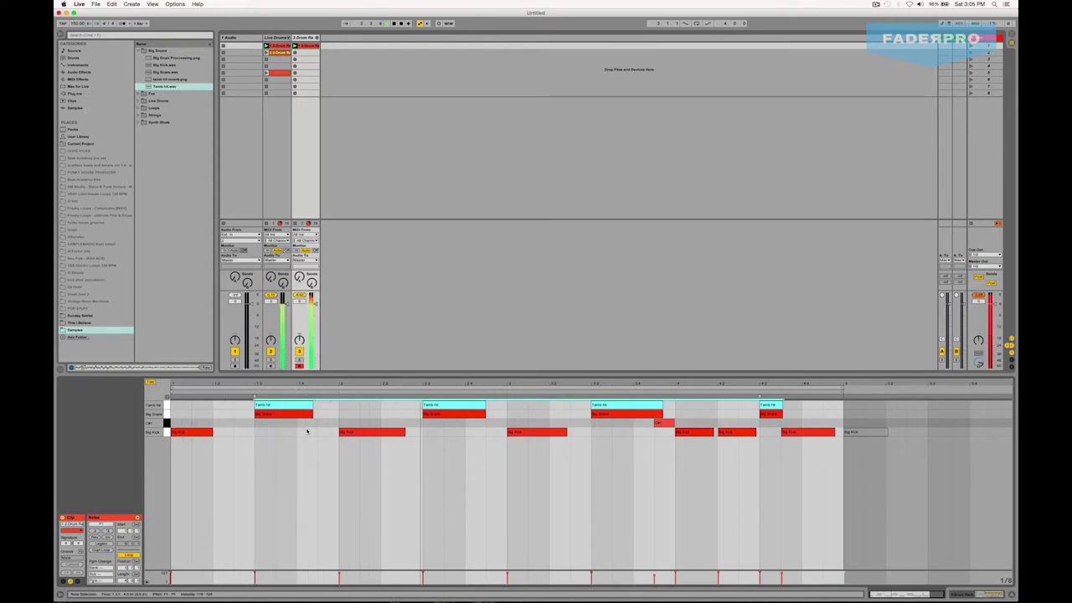
{"action": "key", "text": "space"}
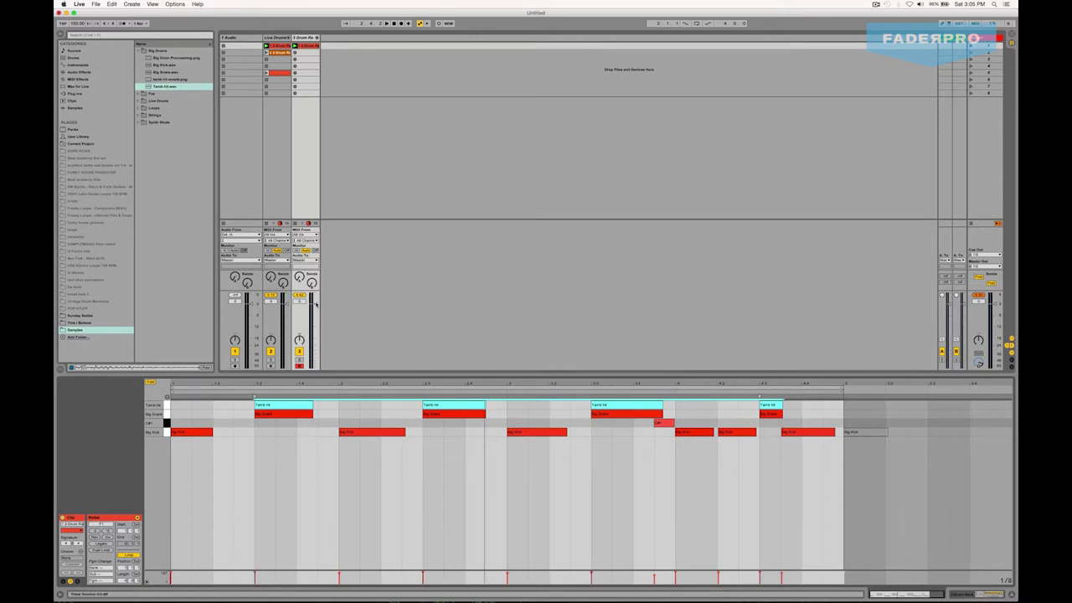
{"action": "left_click_drag", "start_coordinate": [314, 305], "coordinate": [316, 317]}
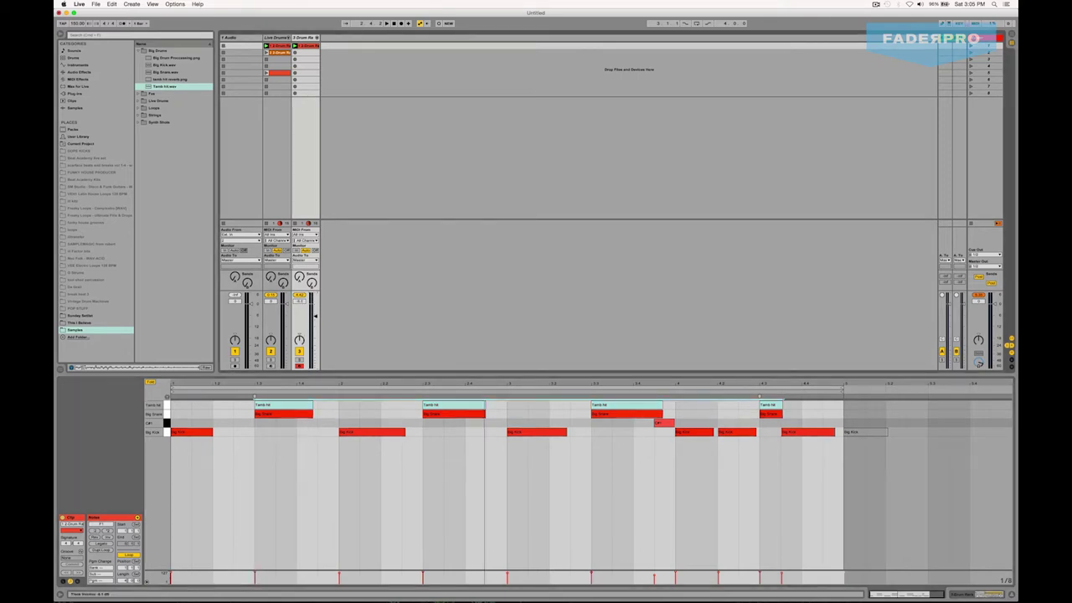
{"action": "key", "text": "space"}
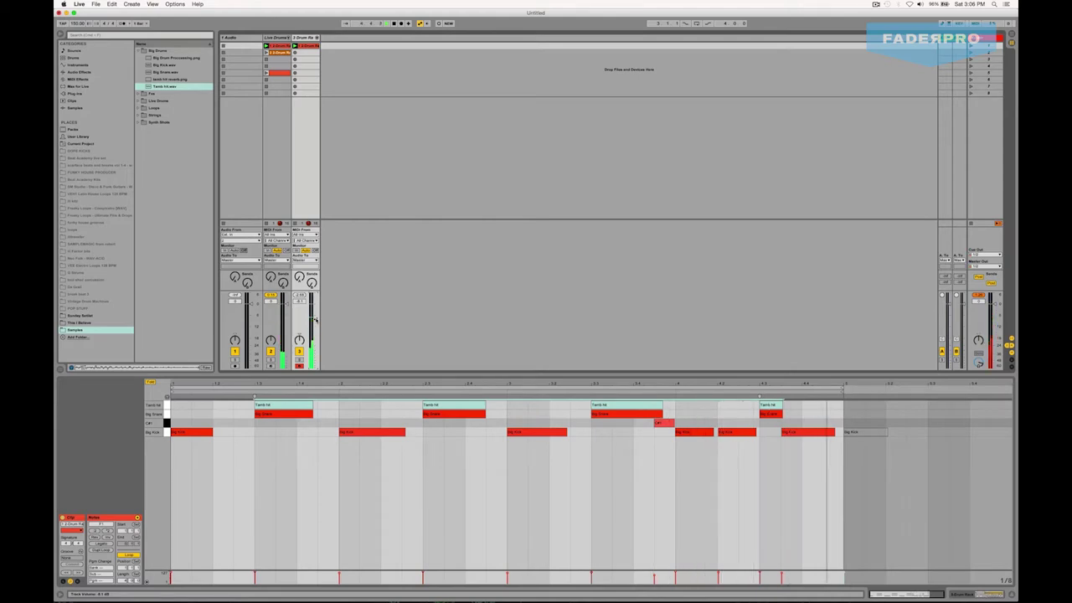
{"action": "key", "text": "space"}
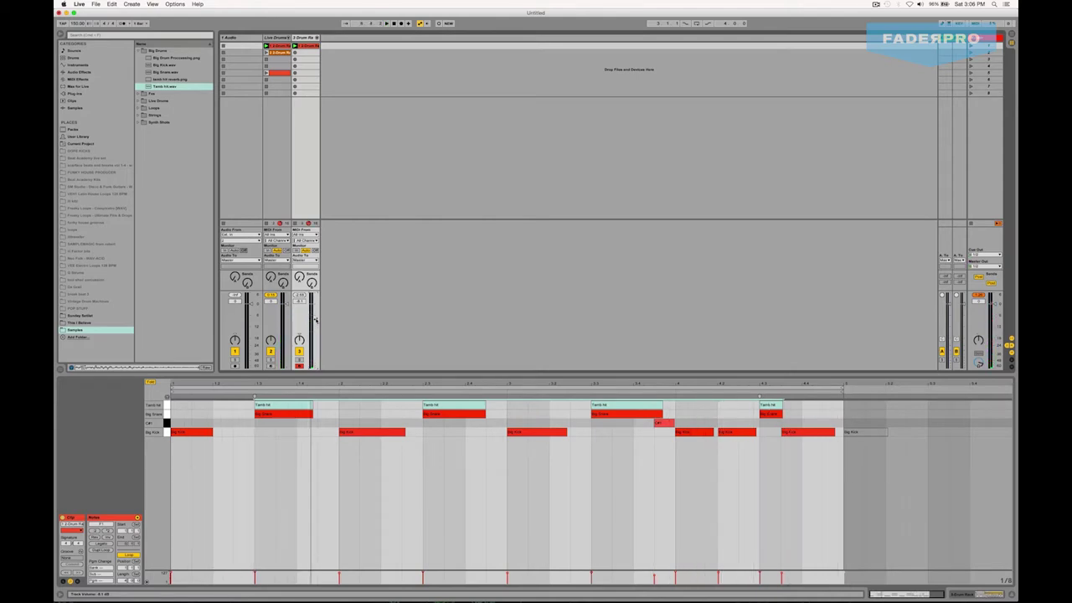
Step: Set the Tamb hit sample's sustain to -3.5 dB in the new Drum Rack, auditioning the pad to compare
{"action": "left_click", "coordinate": [307, 37]}
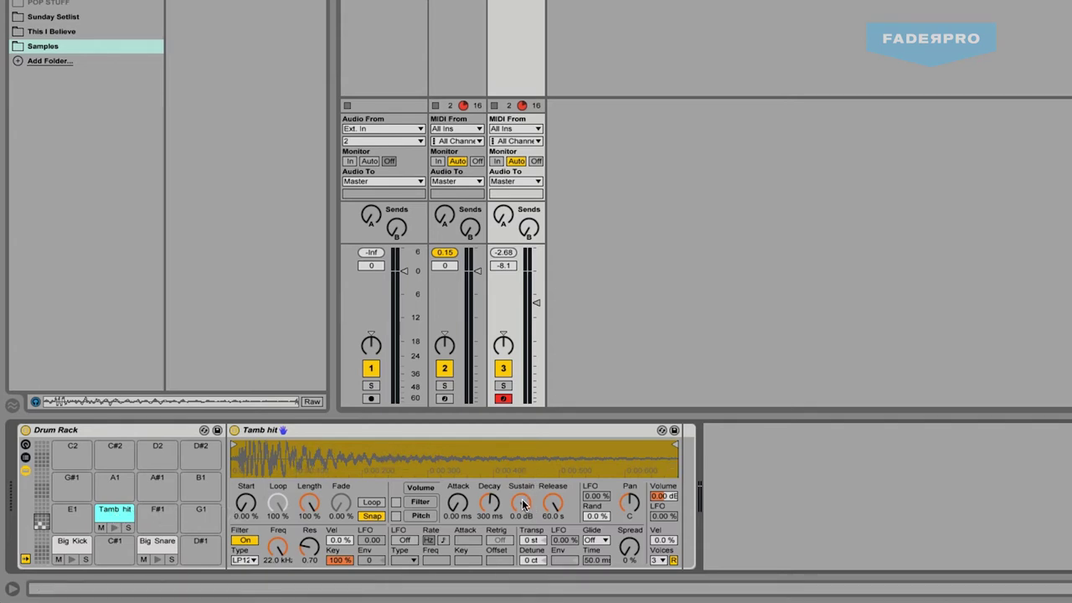
{"action": "left_click_drag", "start_coordinate": [522, 504], "coordinate": [520, 510]}
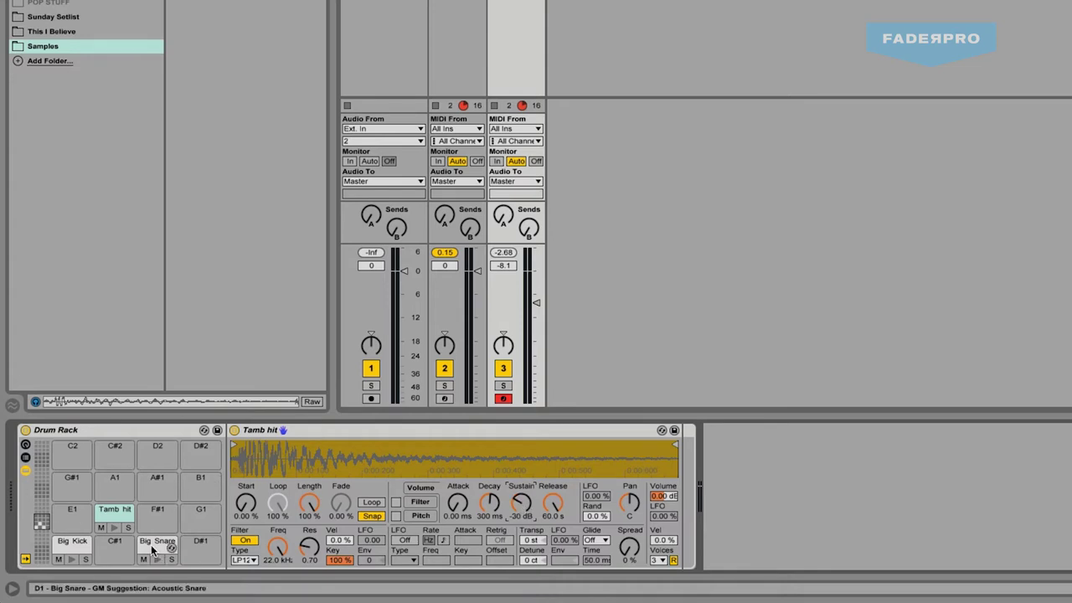
{"action": "left_click", "coordinate": [111, 530]}
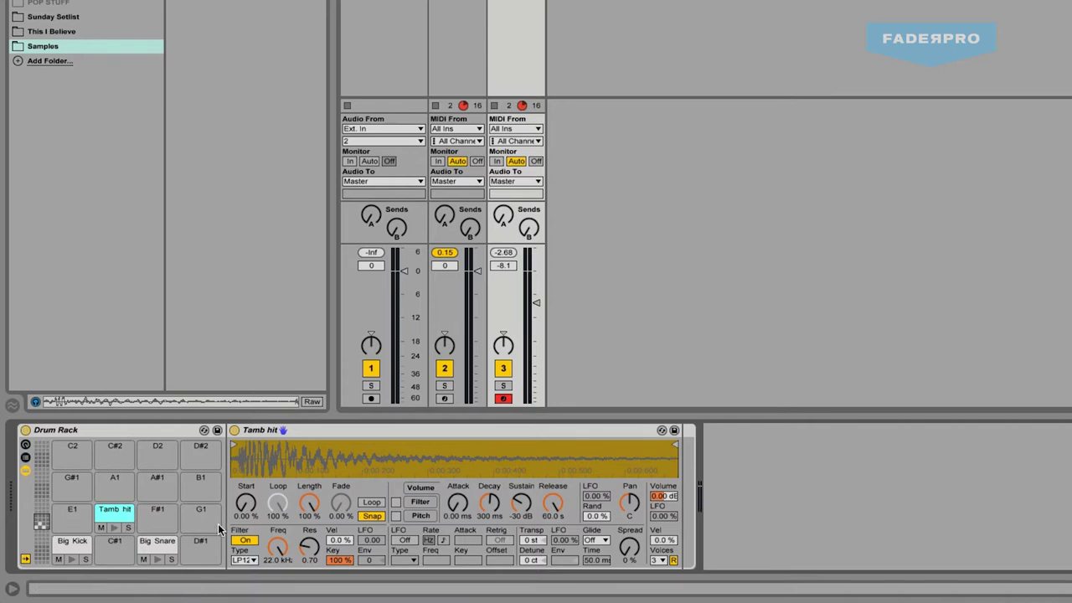
{"action": "left_click_drag", "start_coordinate": [522, 506], "coordinate": [523, 491]}
{"action": "left_click", "coordinate": [113, 529]}
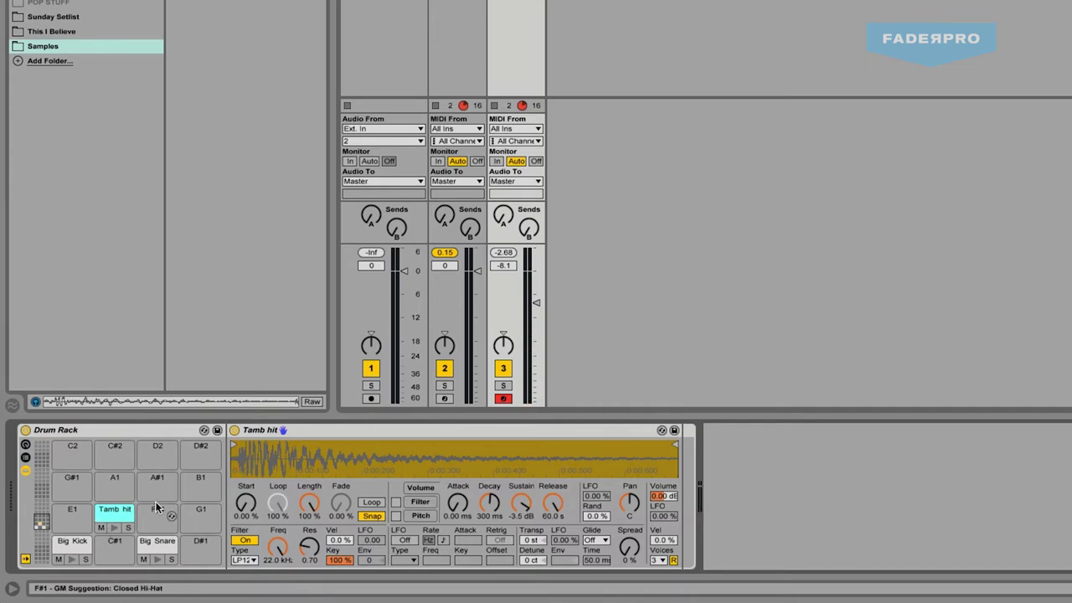
Step: Shorten the Tamb hit sample's release to 23.2 ms and audition the pad
{"action": "left_click_drag", "start_coordinate": [553, 502], "coordinate": [552, 553]}
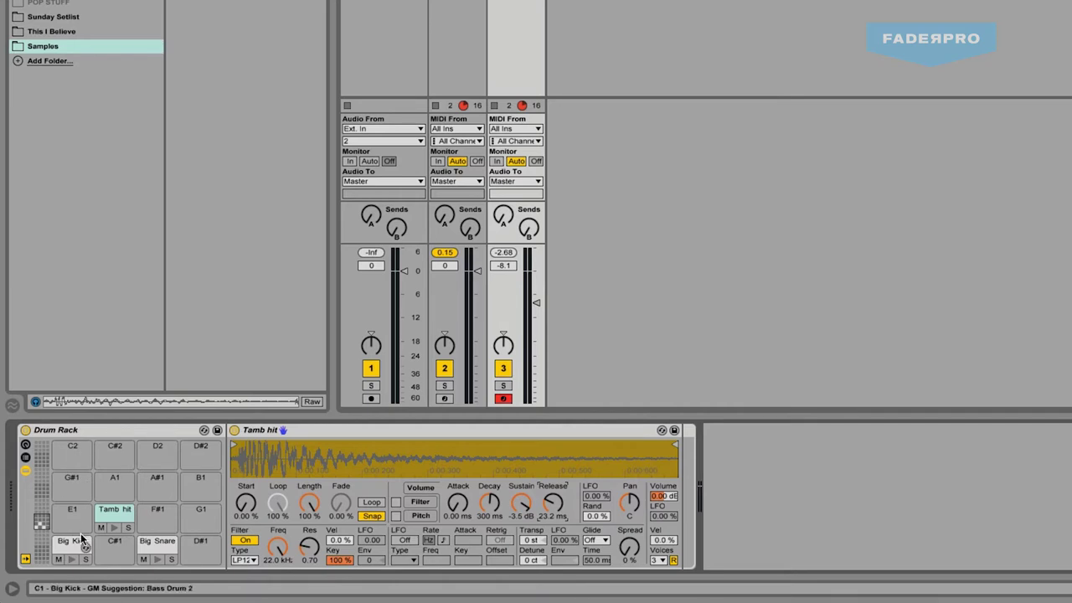
{"action": "left_click", "coordinate": [113, 529]}
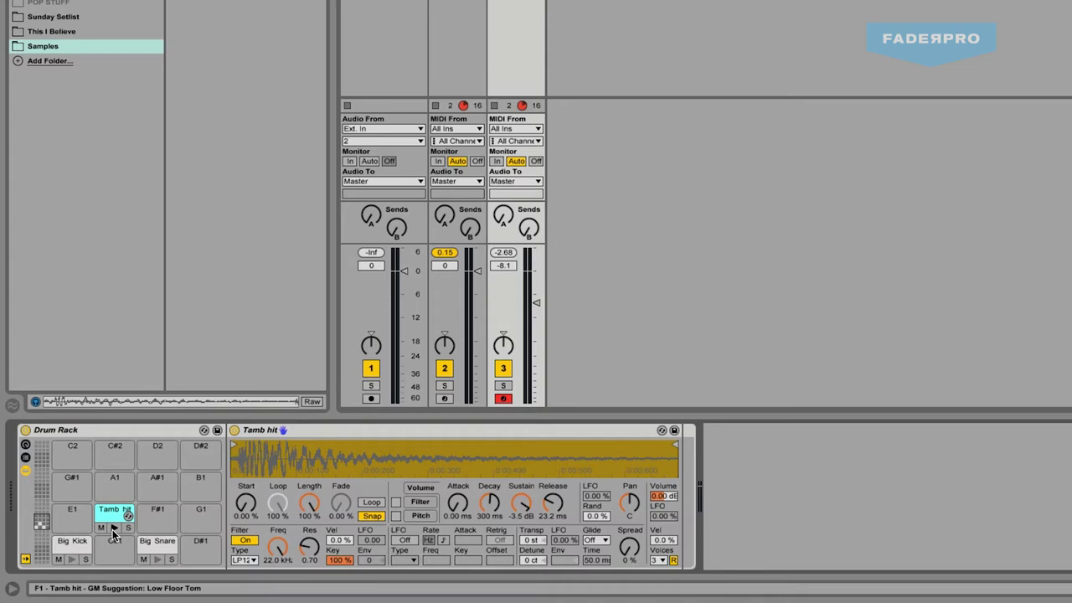
{"action": "left_click", "coordinate": [114, 528]}
{"action": "left_click", "coordinate": [114, 529]}
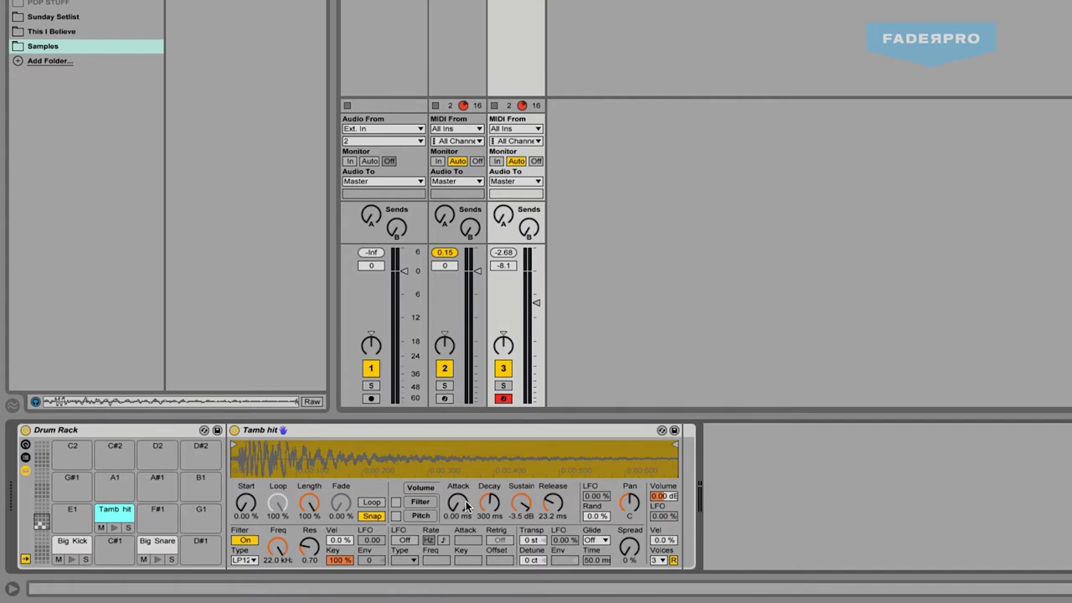
{"action": "left_click_drag", "start_coordinate": [552, 504], "coordinate": [521, 504]}
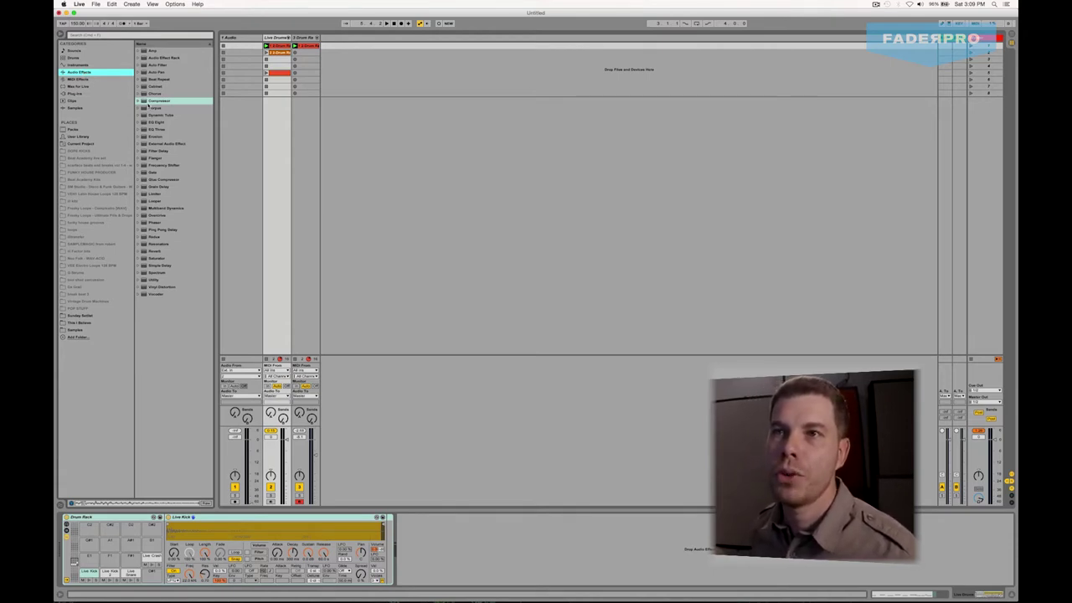
Step: Add a Compressor after the Drum Rack on the Live Drums track and solo that track
{"action": "left_click", "coordinate": [144, 101]}
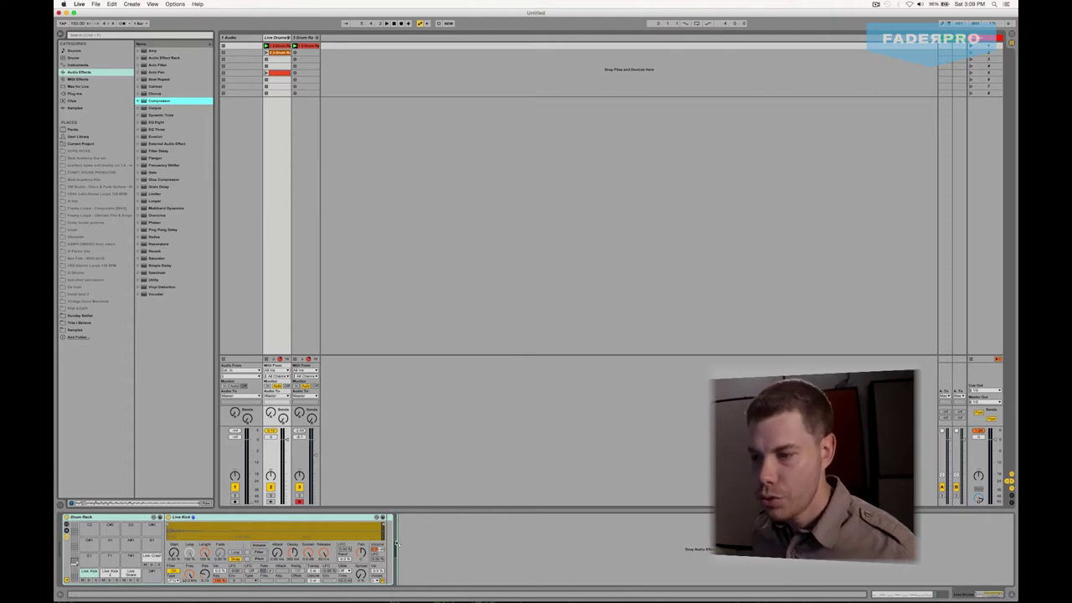
{"action": "left_click_drag", "start_coordinate": [421, 543], "coordinate": [421, 544]}
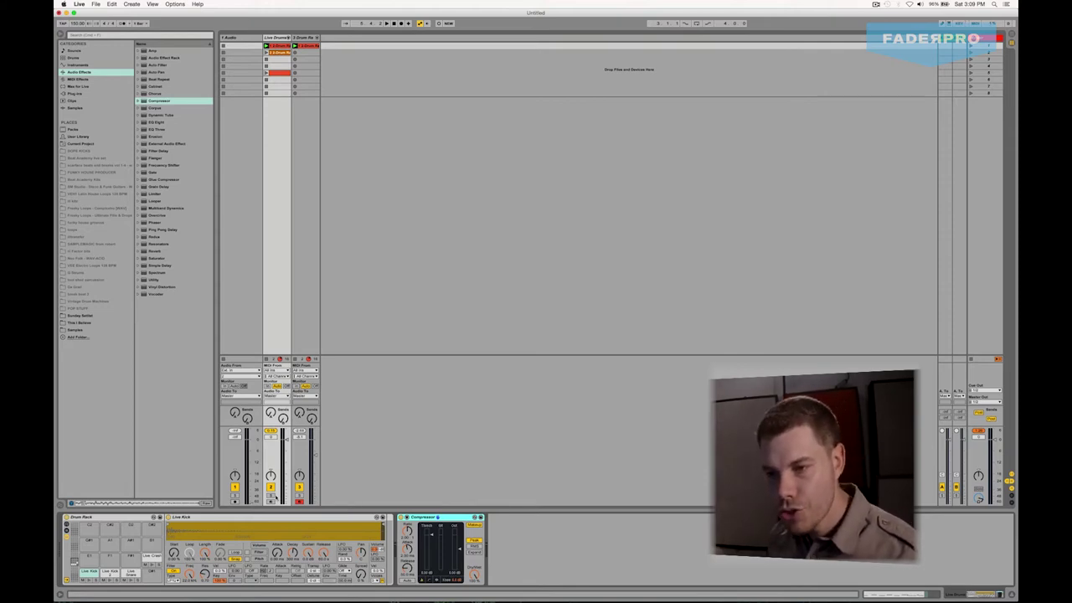
{"action": "left_click", "coordinate": [270, 495]}
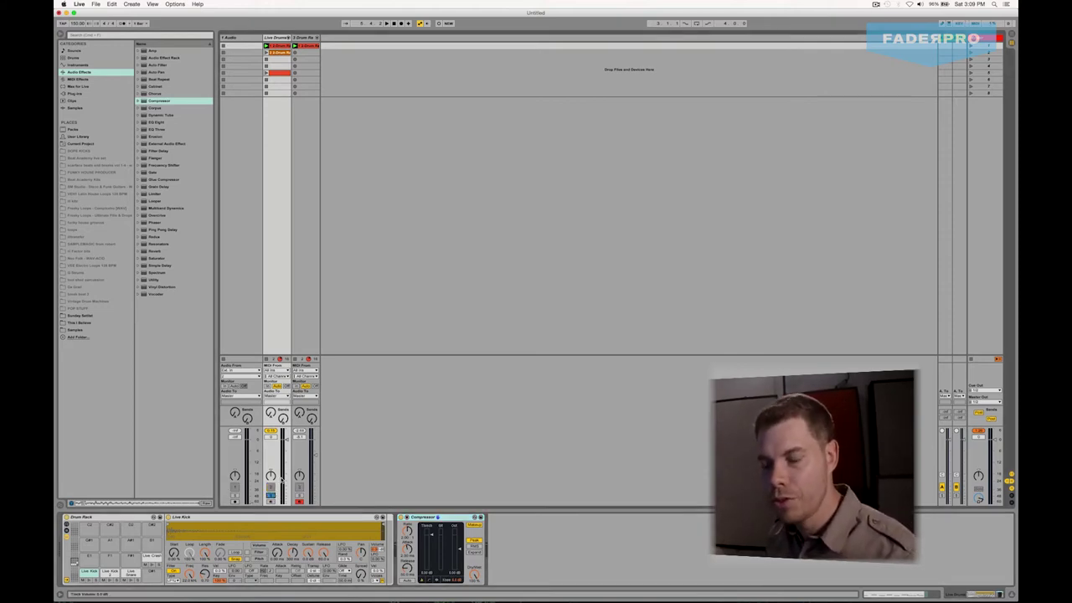
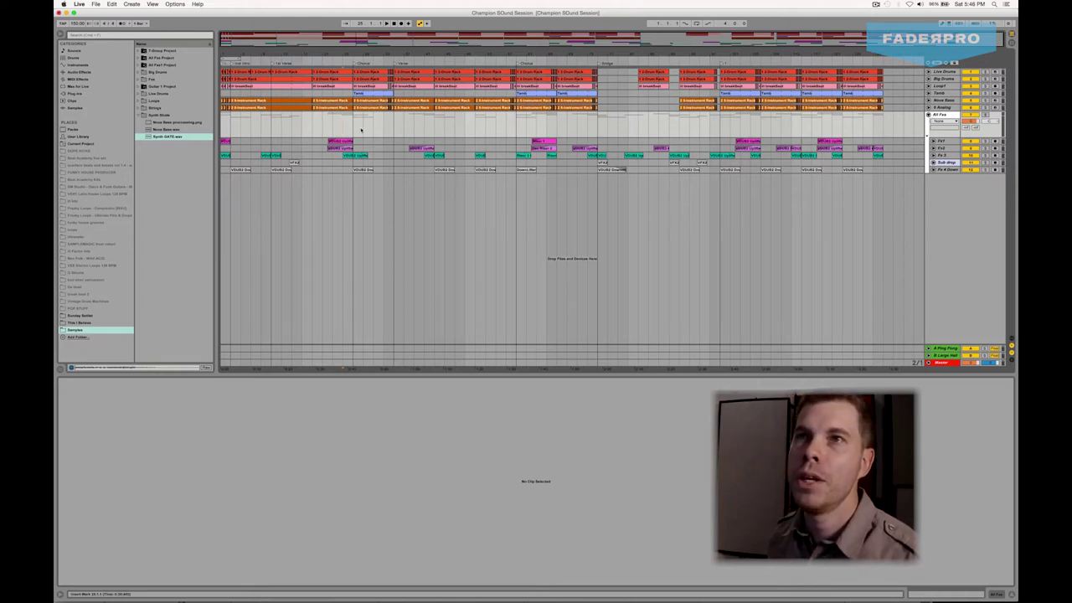
Step: Import the ill Vox track from the Vocals and Guitars set in Guitar 1 Project, placing it below the Fx tracks in the arrangement
{"action": "left_click", "coordinate": [169, 58]}
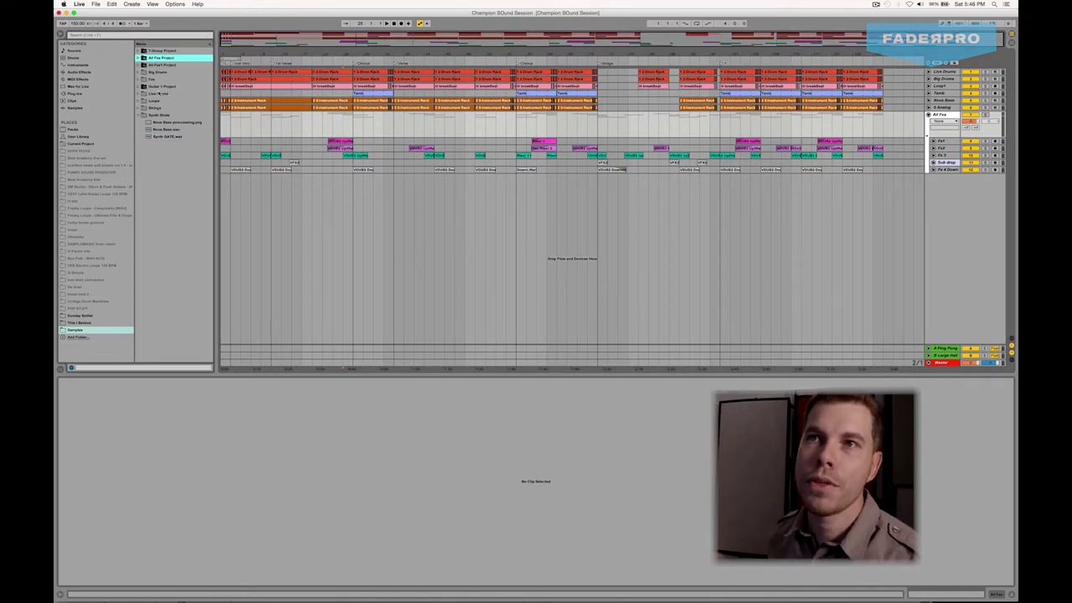
{"action": "left_click", "coordinate": [139, 87]}
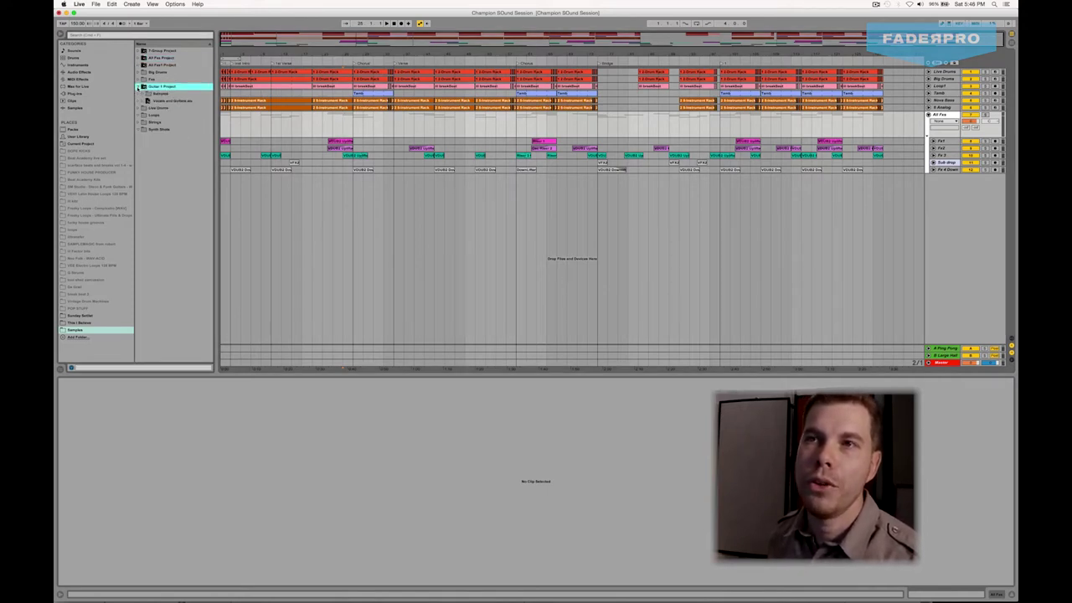
{"action": "left_click", "coordinate": [157, 100]}
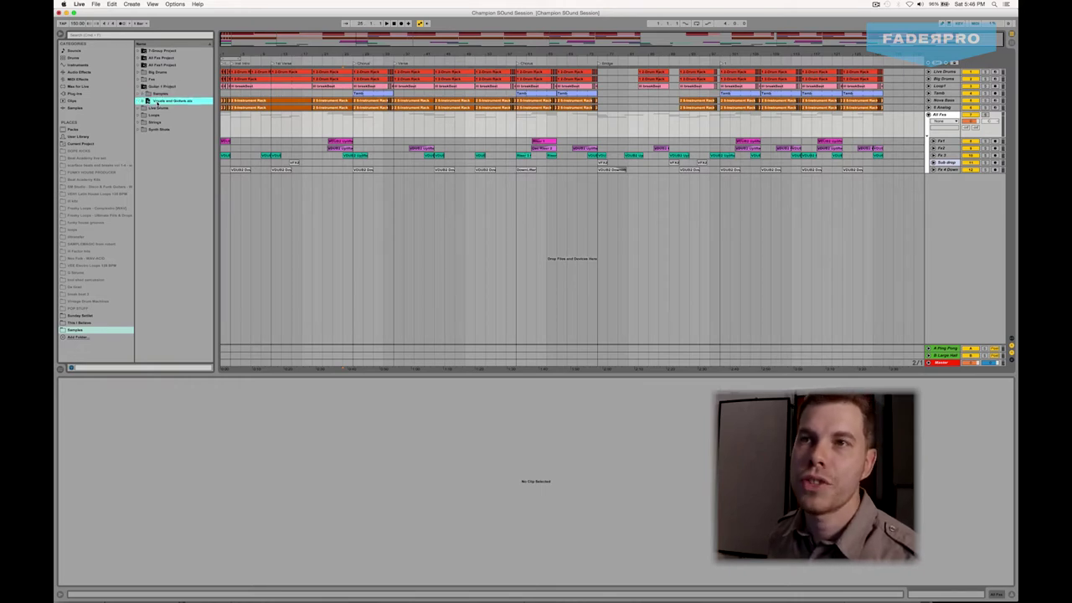
{"action": "left_click", "coordinate": [146, 101]}
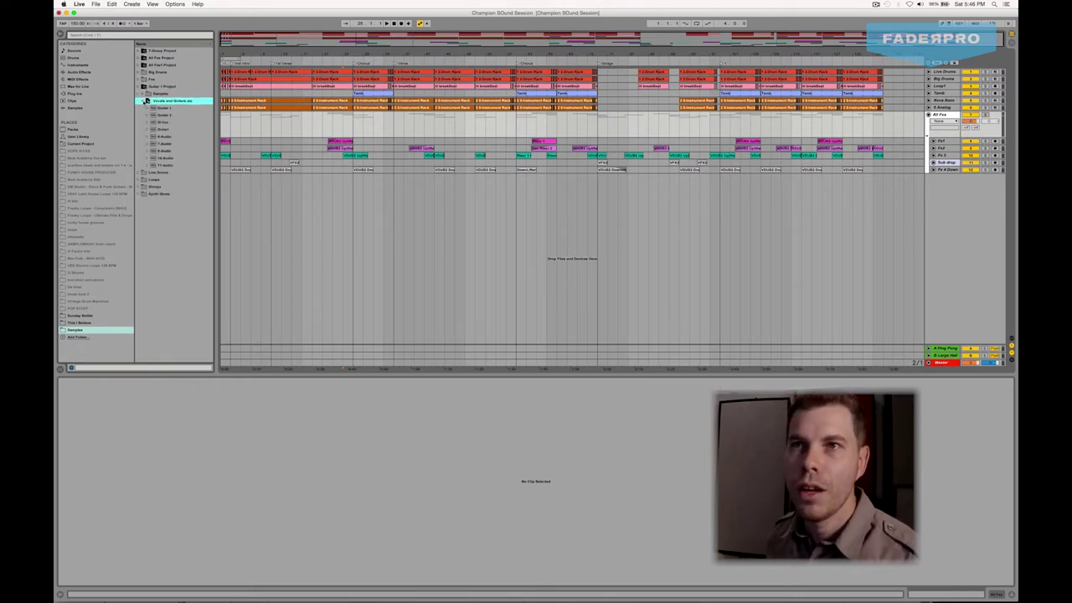
{"action": "left_click", "coordinate": [162, 123]}
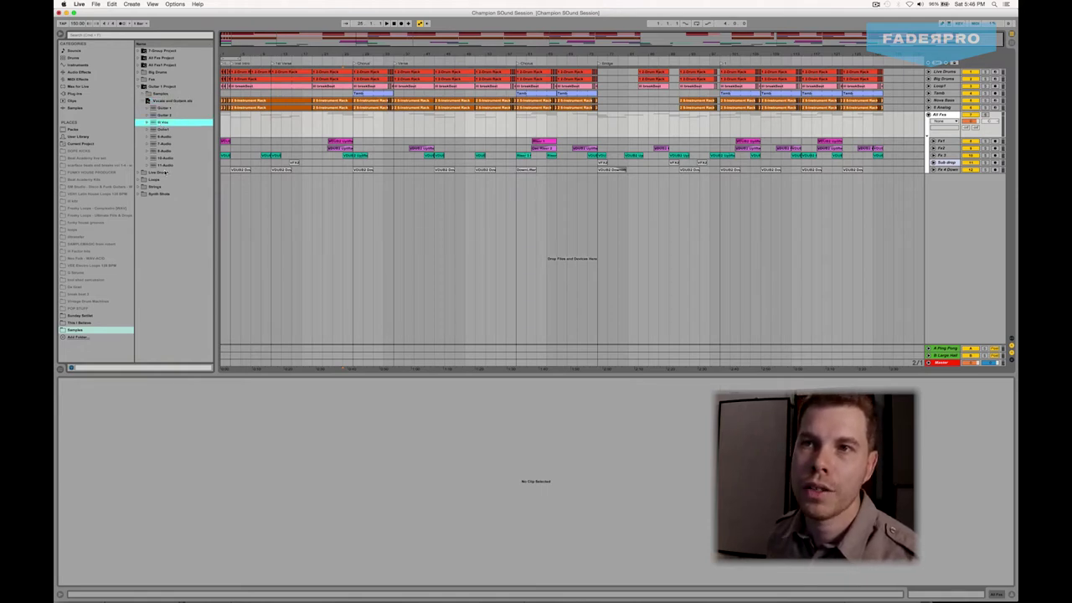
{"action": "left_click", "coordinate": [166, 165], "text": "shift"}
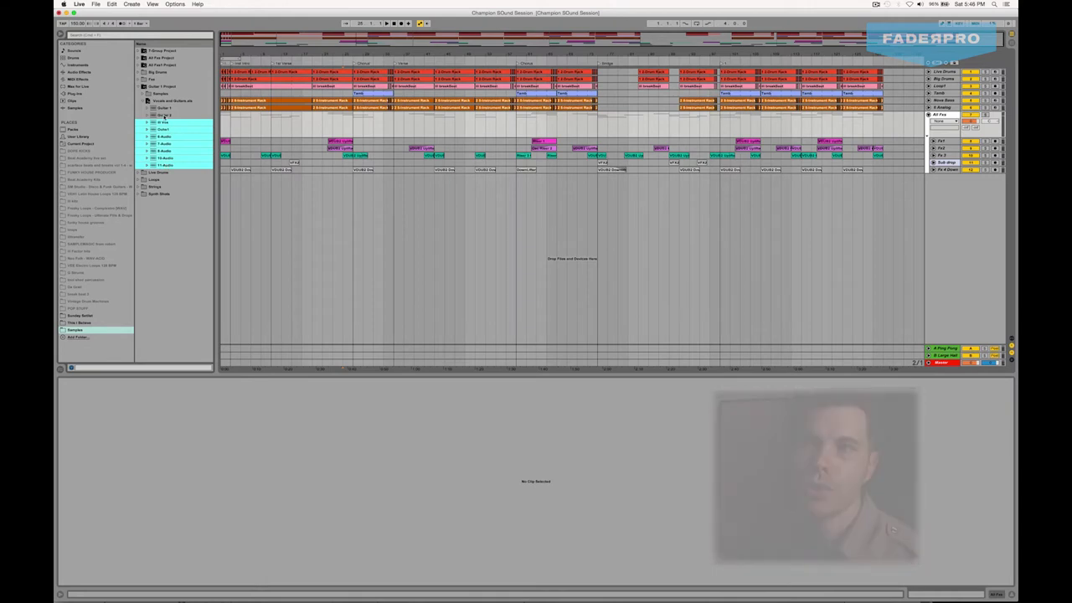
{"action": "left_click", "coordinate": [153, 123]}
{"action": "left_click_drag", "start_coordinate": [153, 123], "coordinate": [245, 179]}
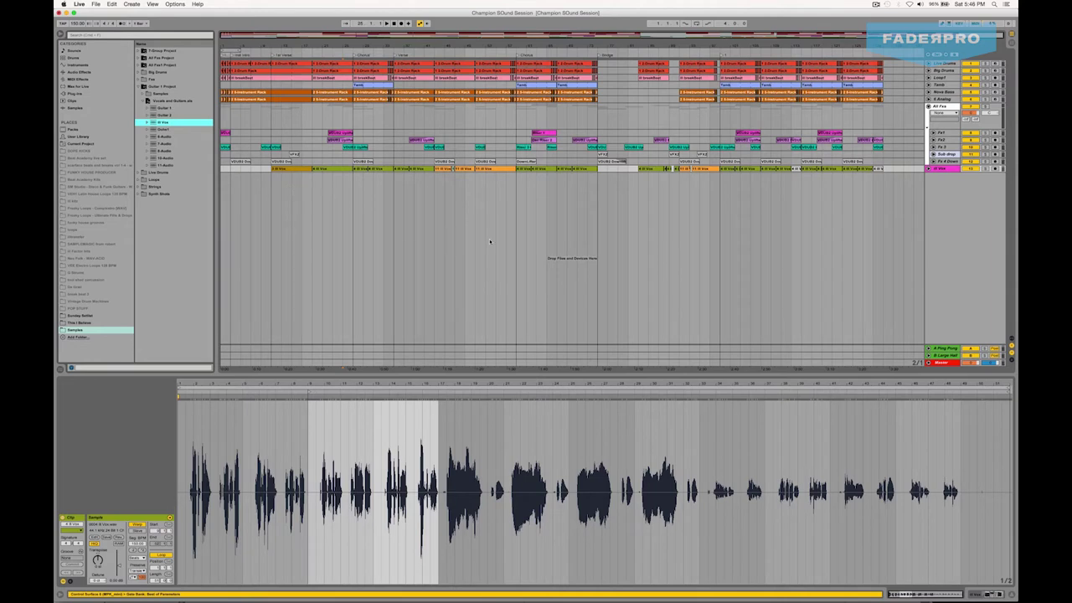
Step: View the ill Vox track's effect chain and play the arrangement from just before the 1st Verse
{"action": "left_click", "coordinate": [936, 169]}
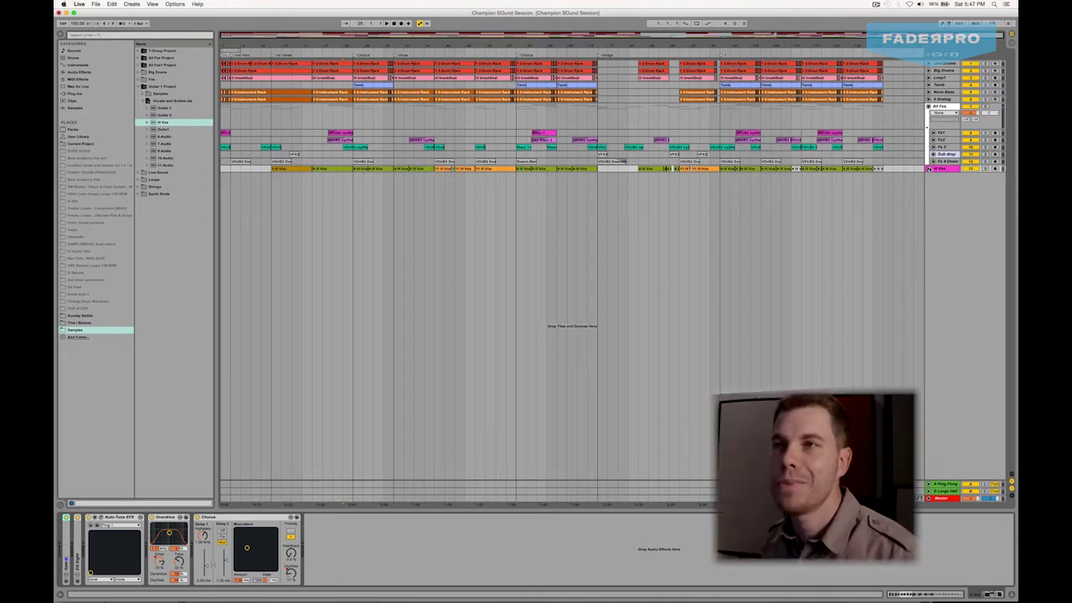
{"action": "left_click", "coordinate": [270, 111]}
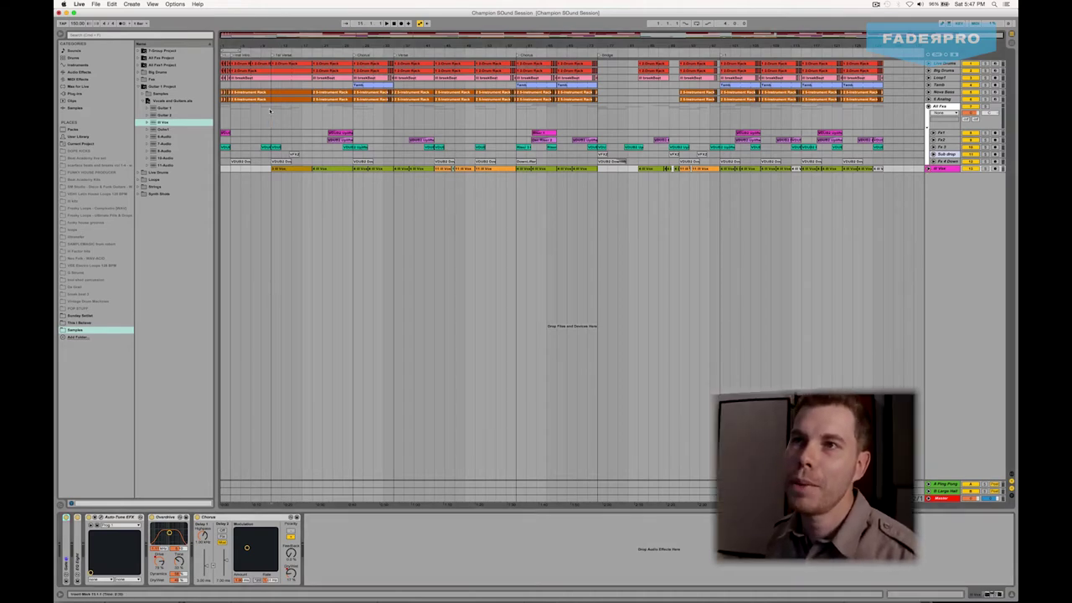
{"action": "left_click", "coordinate": [268, 116]}
{"action": "left_click", "coordinate": [265, 118]}
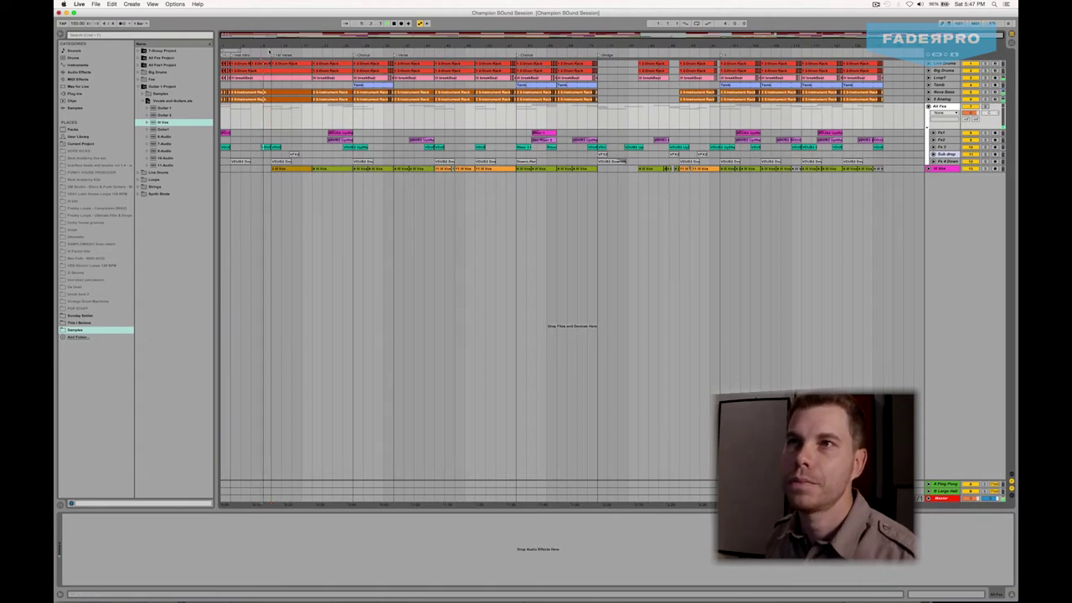
{"action": "key", "text": "plus"}
{"action": "key", "text": "plus"}
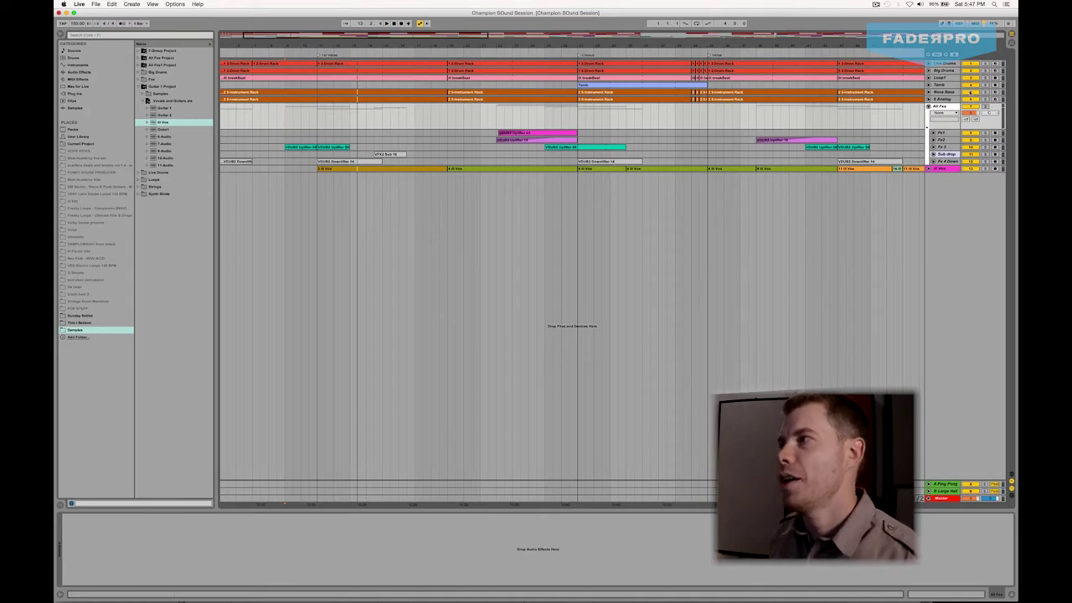
Step: Unfold the Nova Bass, Analog and ill Vox tracks to compare the bass notes with the vocal waveform
{"action": "left_click", "coordinate": [929, 91]}
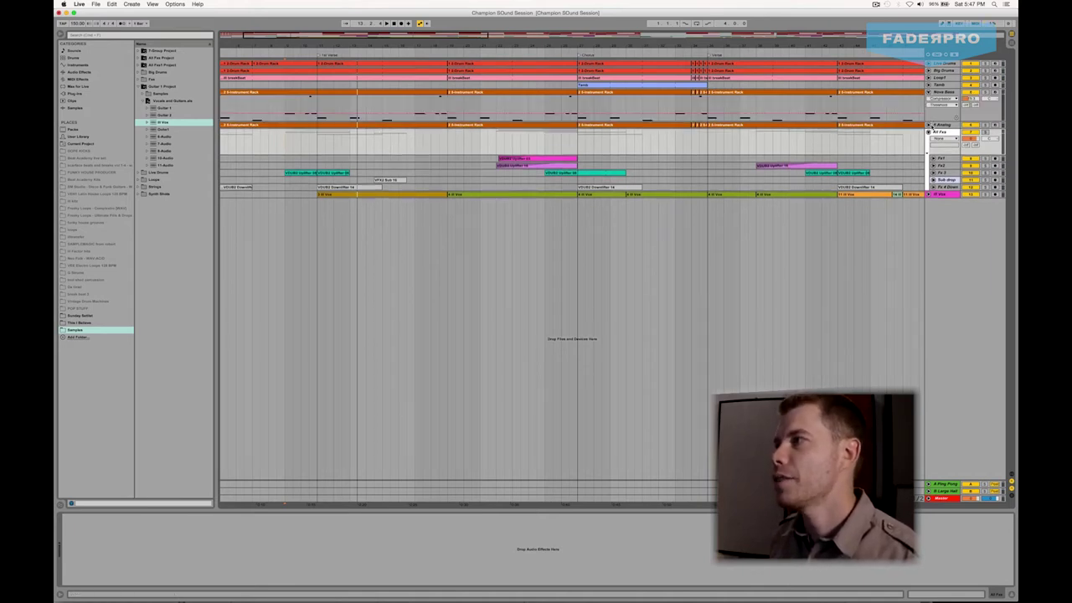
{"action": "left_click", "coordinate": [927, 124]}
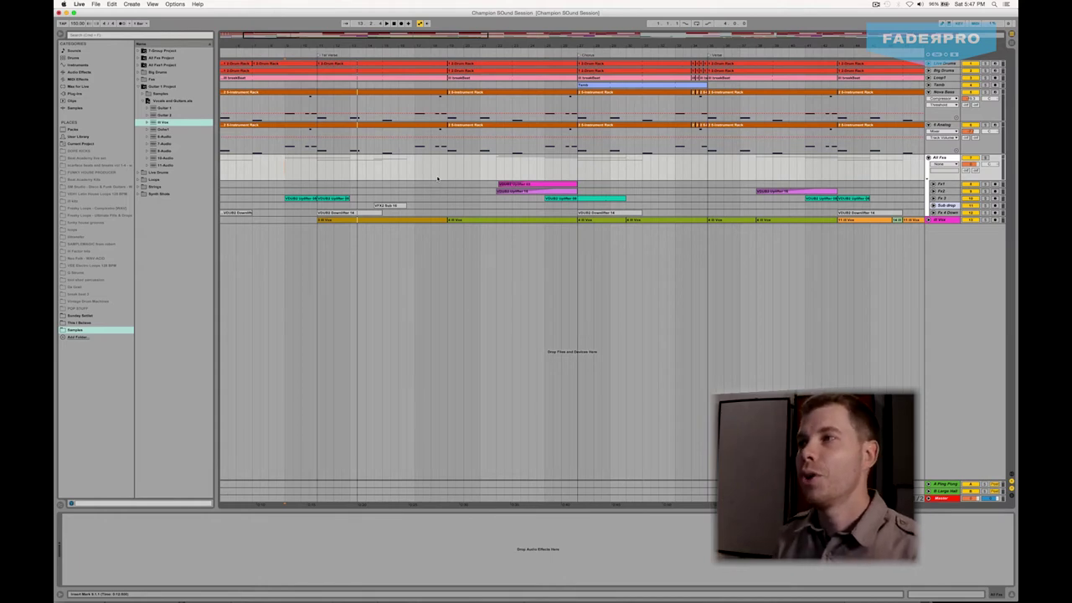
{"action": "left_click_drag", "start_coordinate": [359, 62], "coordinate": [360, 55]}
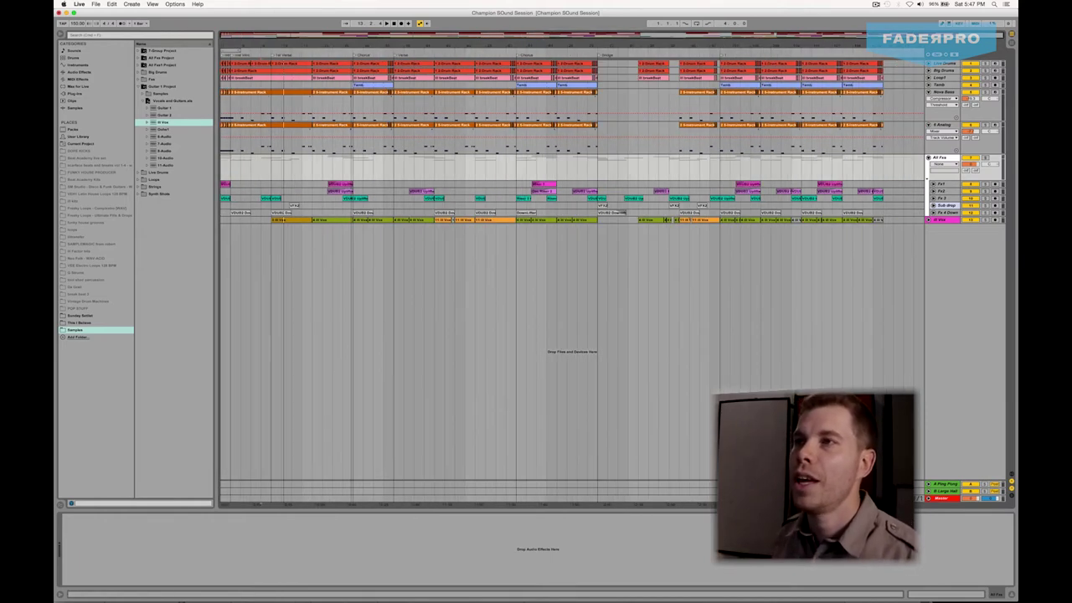
{"action": "left_click", "coordinate": [423, 90]}
{"action": "left_click", "coordinate": [287, 166]}
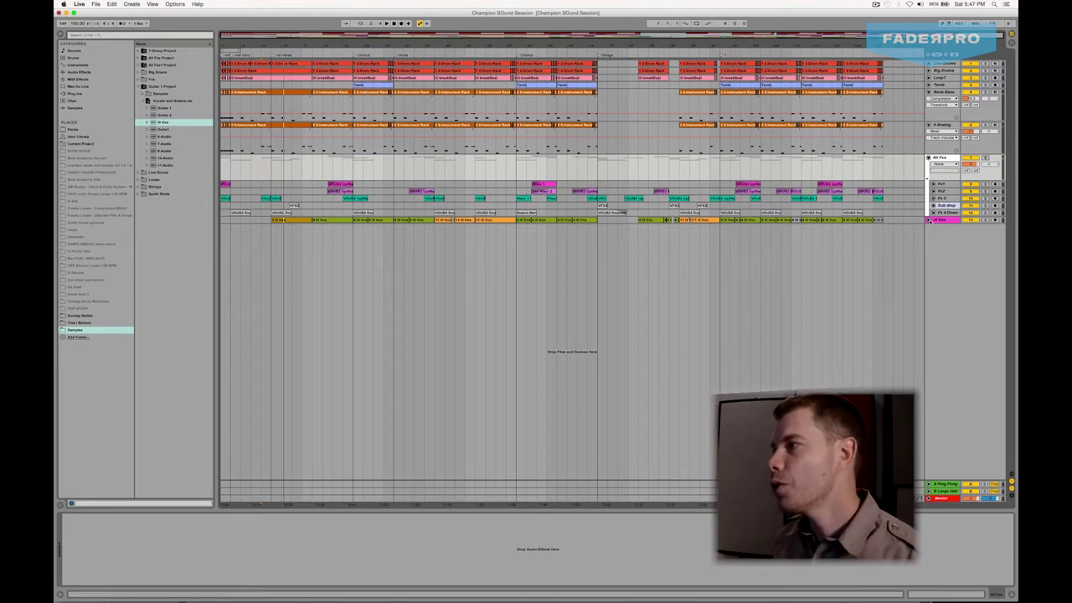
{"action": "left_click", "coordinate": [551, 219]}
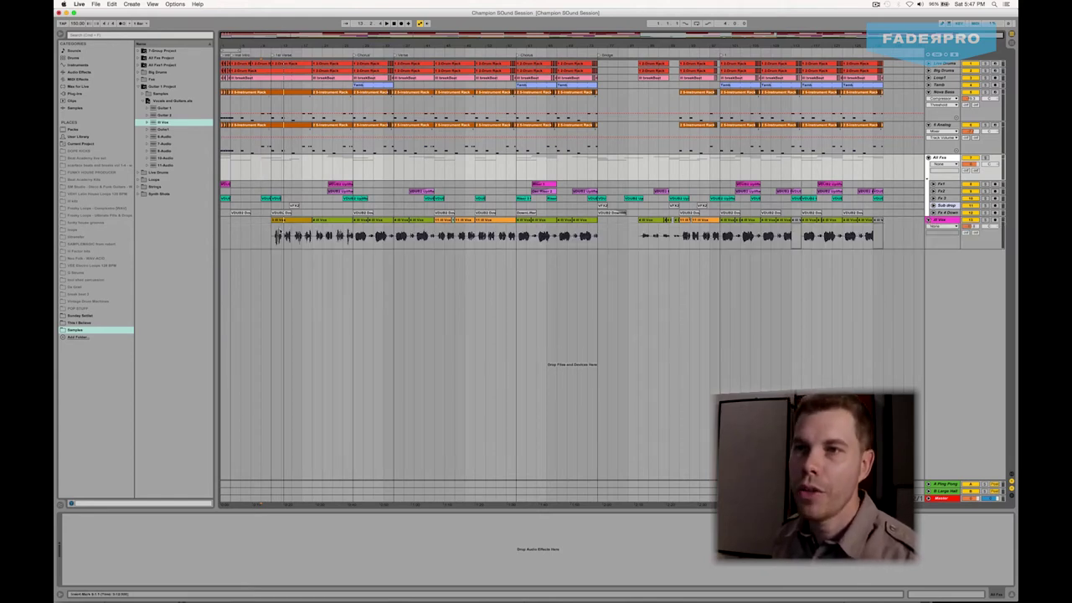
{"action": "left_click", "coordinate": [283, 236]}
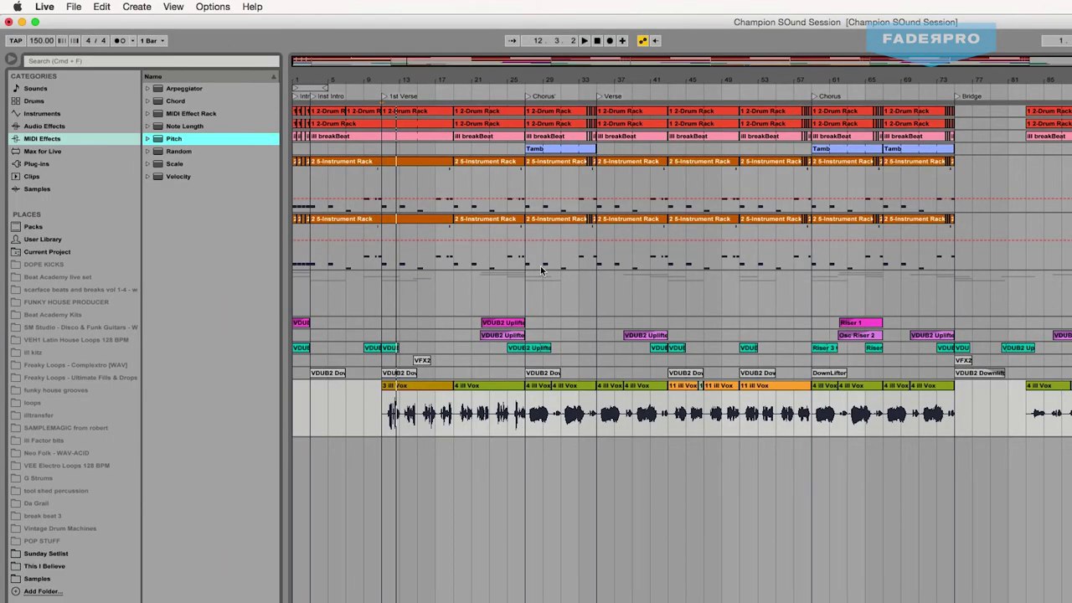
Step: Add a Pitch MIDI effect at -2 st before the Nova Bass Instrument Rack and copy it for the Sub Bass track
{"action": "left_click", "coordinate": [49, 139]}
{"action": "left_click", "coordinate": [174, 139]}
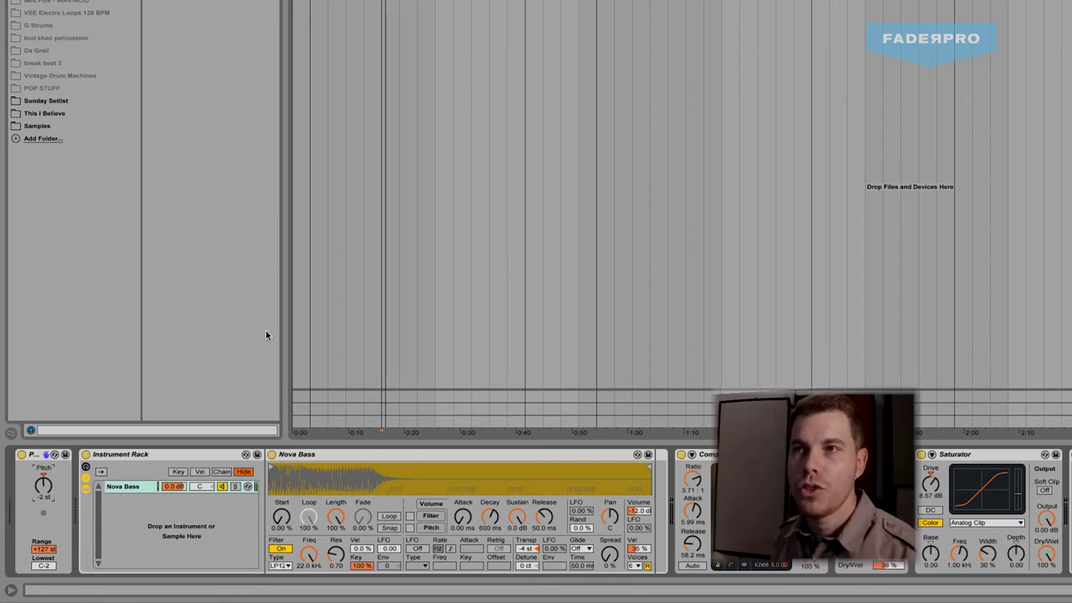
{"action": "left_click", "coordinate": [36, 457]}
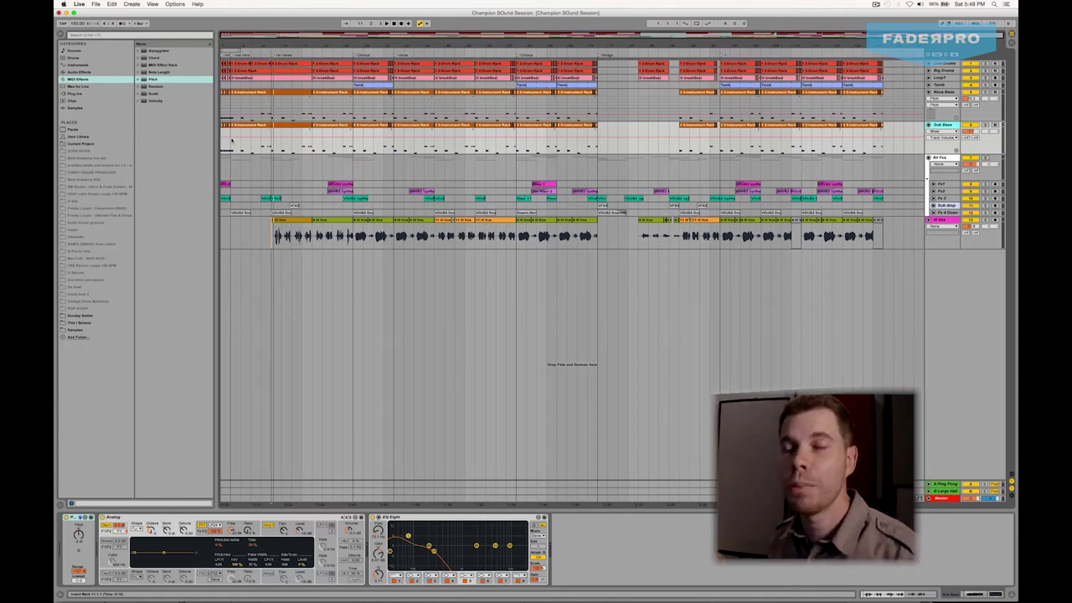
Step: Play the arrangement from bar 11 and check the track levels in the session mixer before returning to the arrangement
{"action": "left_click", "coordinate": [271, 153]}
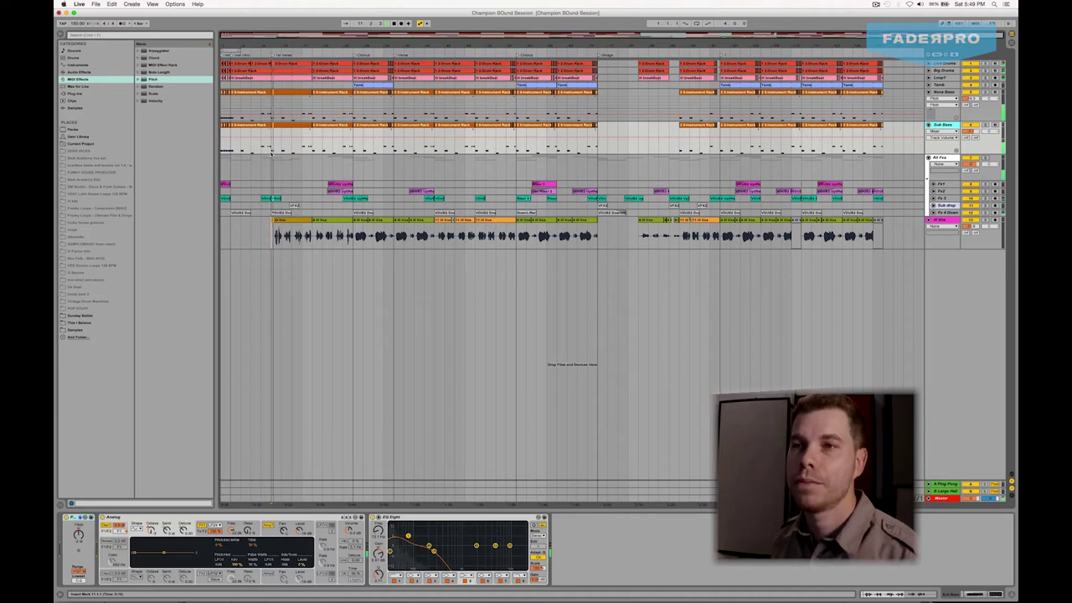
{"action": "key", "text": "Tab"}
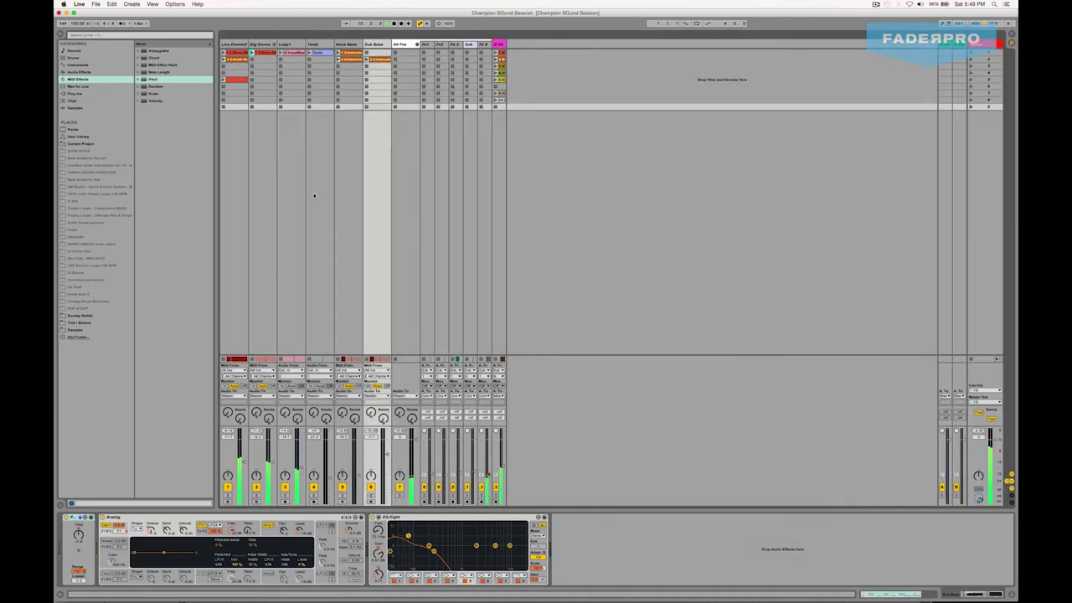
{"action": "key", "text": "Tab"}
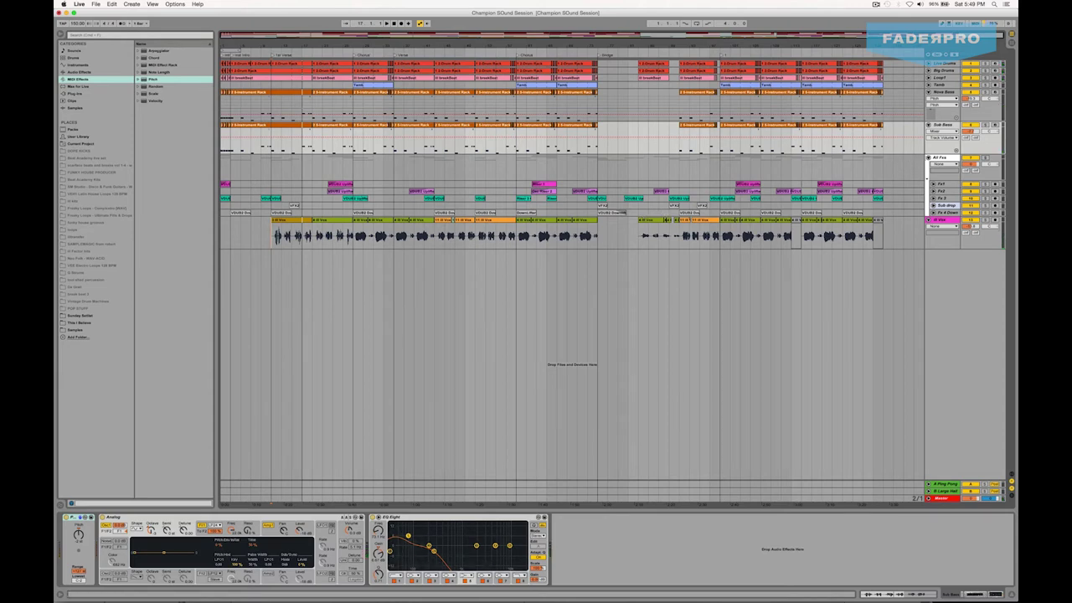
Step: Collapse the All Fxs group and fold the Nova Bass and Sub Bass tracks
{"action": "left_click", "coordinate": [928, 158]}
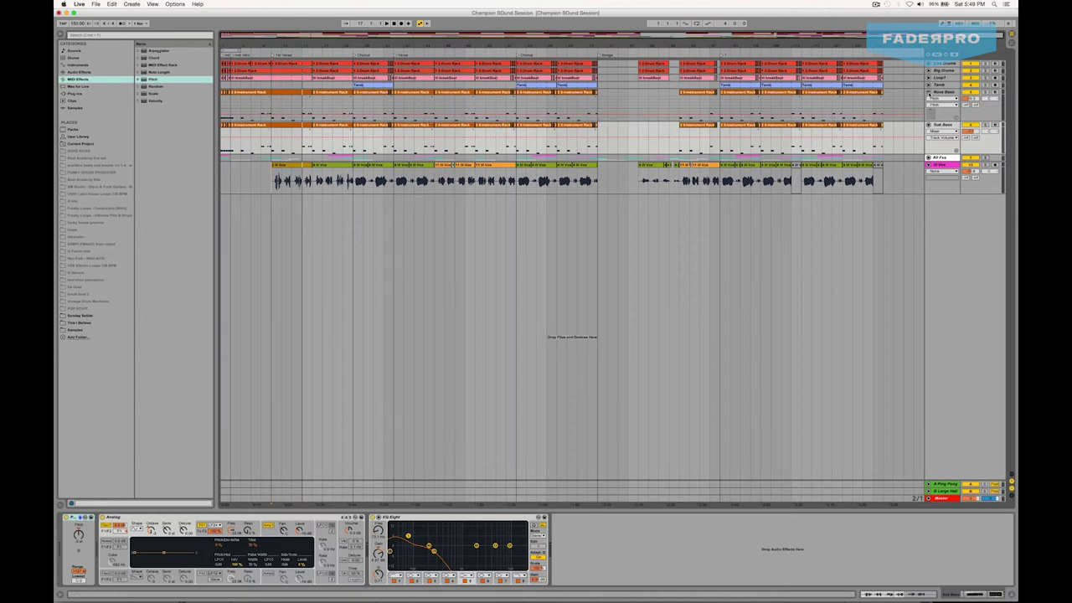
{"action": "left_click", "coordinate": [927, 92]}
{"action": "left_click", "coordinate": [928, 98]}
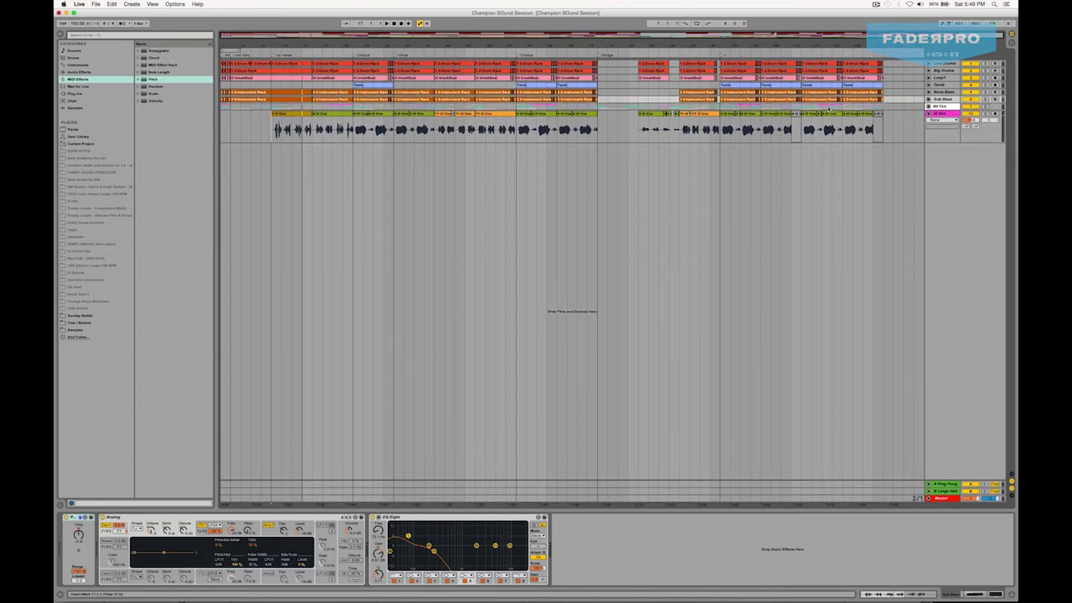
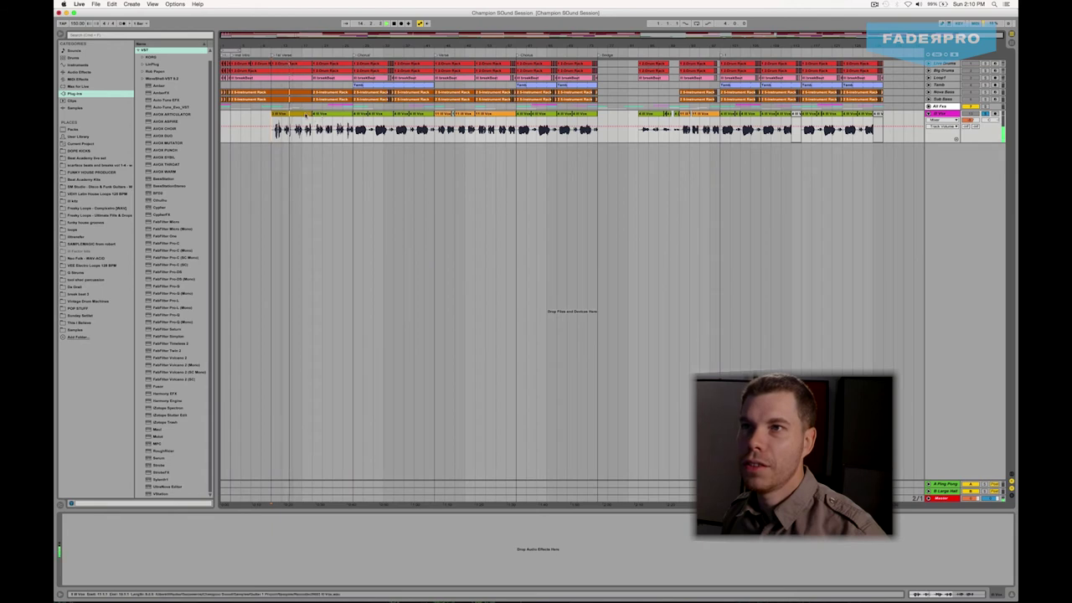
Step: Stop playback, examine the ill Vox clips across the 1st Verse, and set the playback start to bar 11
{"action": "key", "text": "space"}
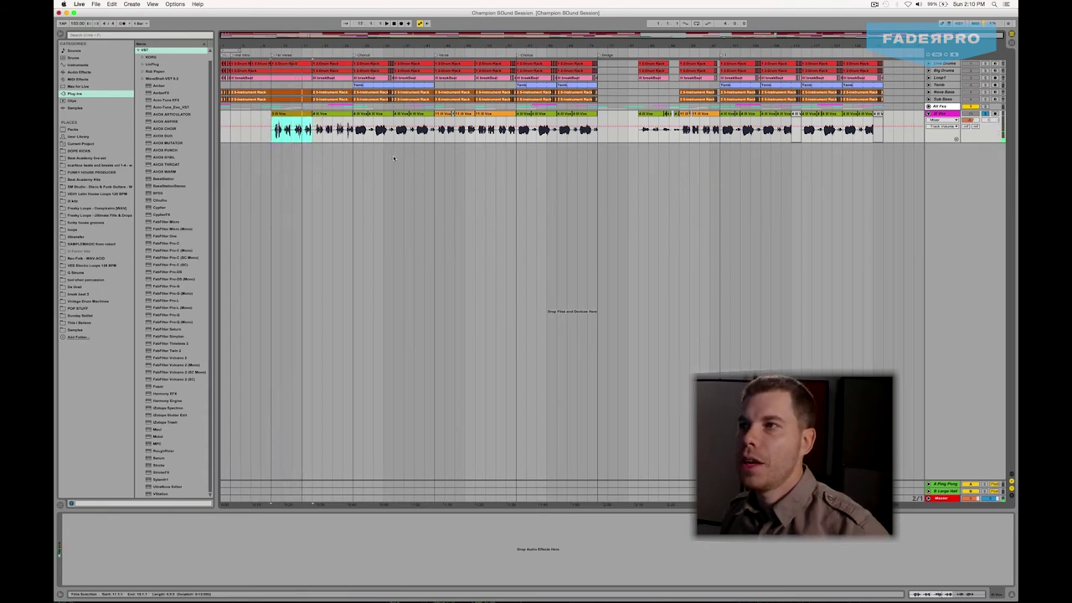
{"action": "left_click", "coordinate": [944, 114]}
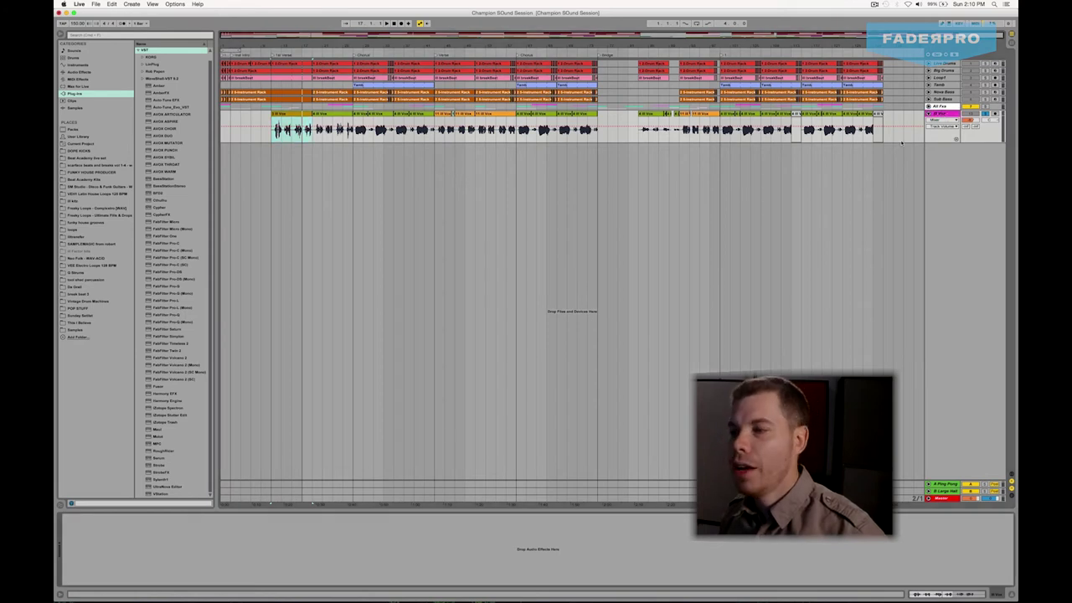
{"action": "left_click", "coordinate": [575, 506]}
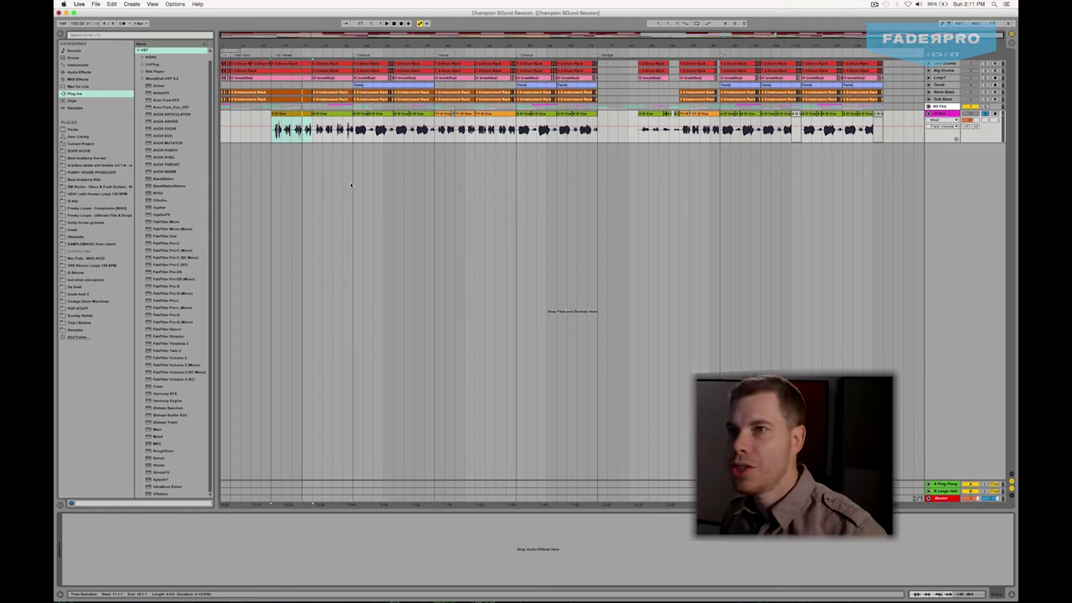
{"action": "left_click", "coordinate": [271, 136]}
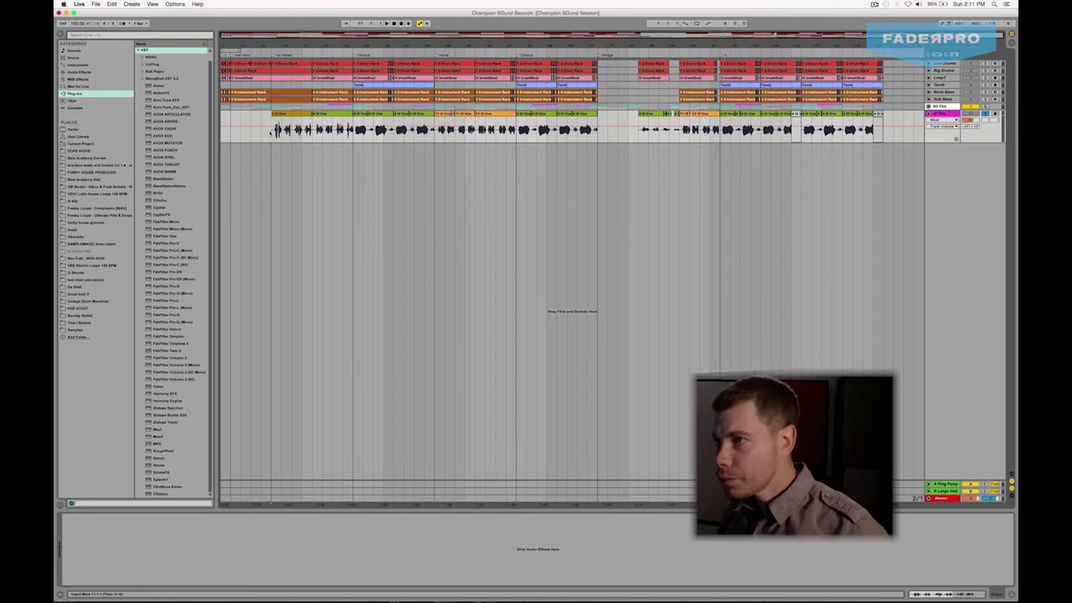
{"action": "left_click_drag", "start_coordinate": [274, 134], "coordinate": [353, 132]}
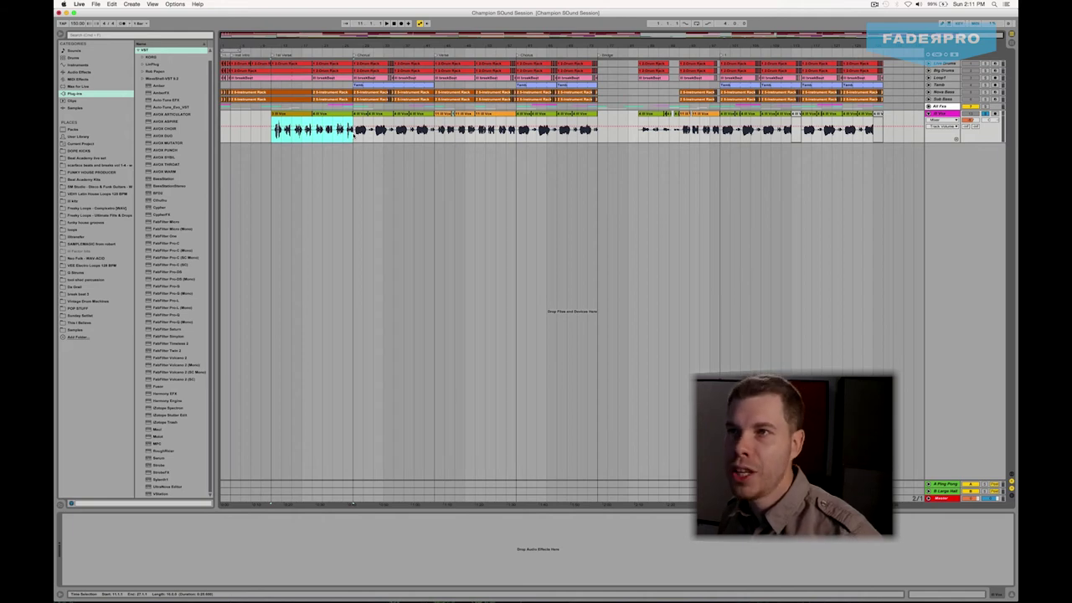
{"action": "left_click", "coordinate": [273, 135]}
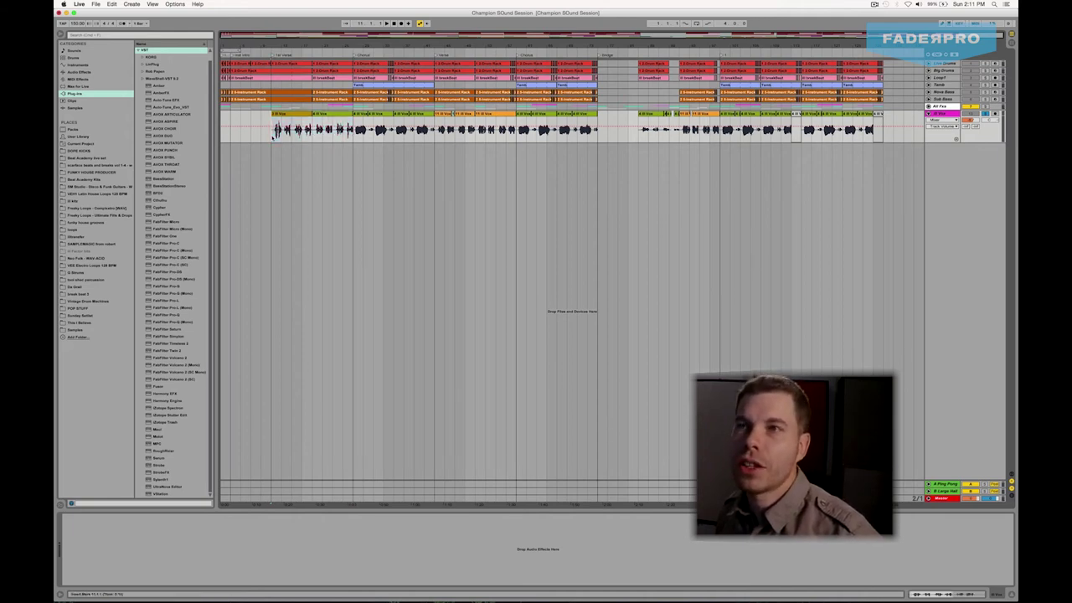
Step: Select the ill Vox clips from bar 11 to 27 and add the Gate audio effect to the ill Vox track
{"action": "left_click_drag", "start_coordinate": [273, 134], "coordinate": [314, 134]}
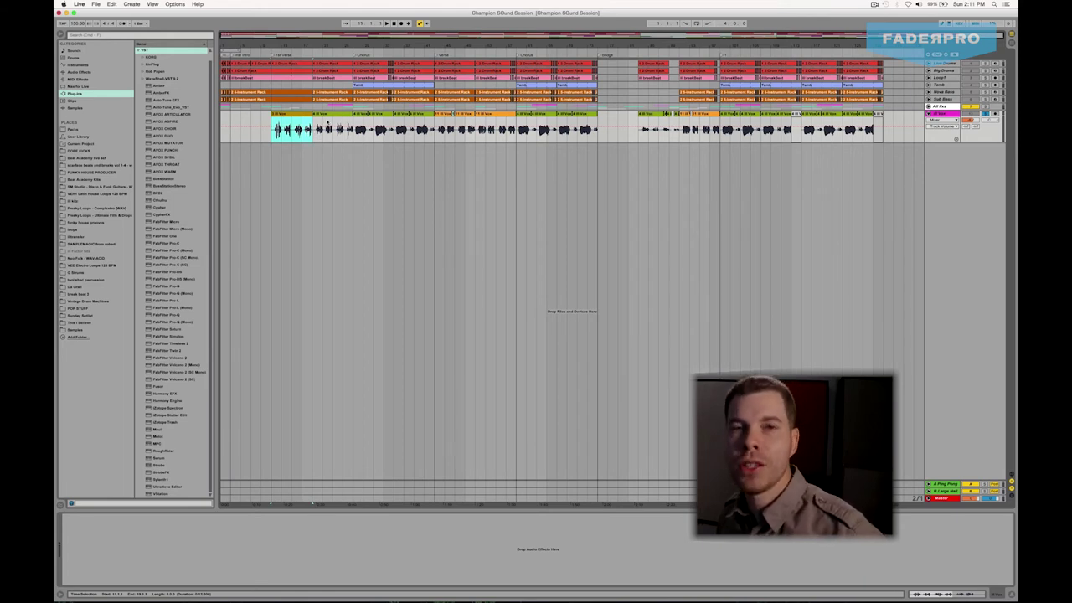
{"action": "left_click_drag", "start_coordinate": [355, 137], "coordinate": [272, 132]}
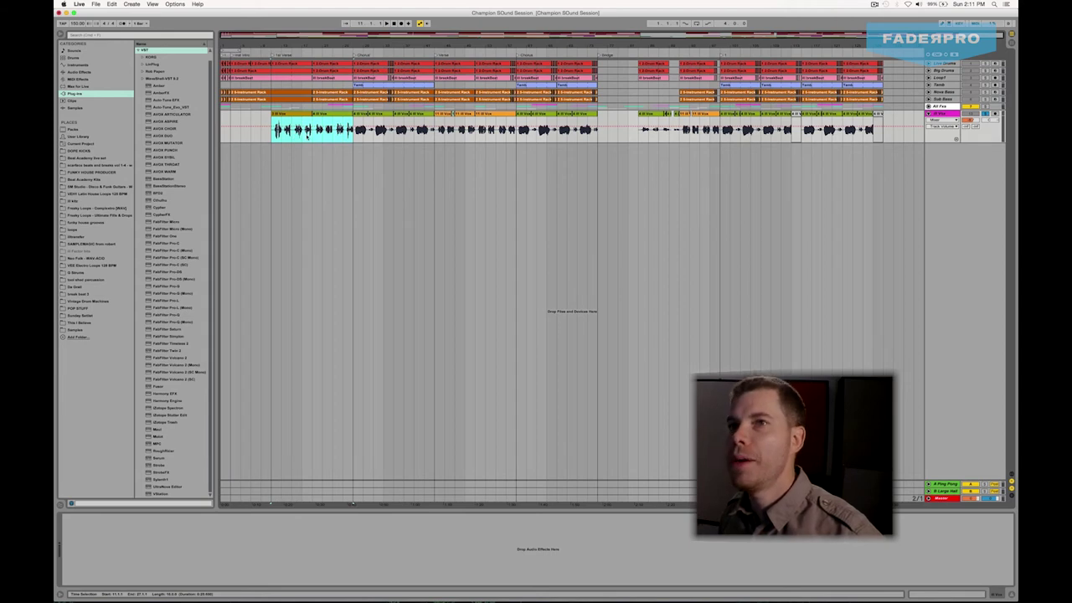
{"action": "left_click", "coordinate": [80, 72]}
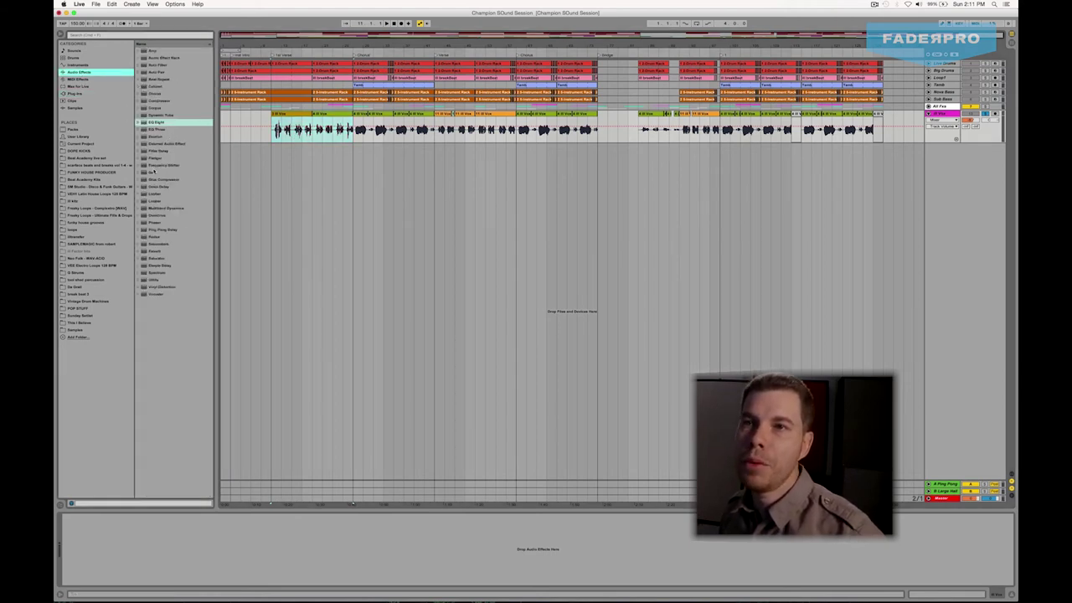
{"action": "left_click", "coordinate": [151, 172]}
{"action": "left_click_drag", "start_coordinate": [151, 173], "coordinate": [320, 176]}
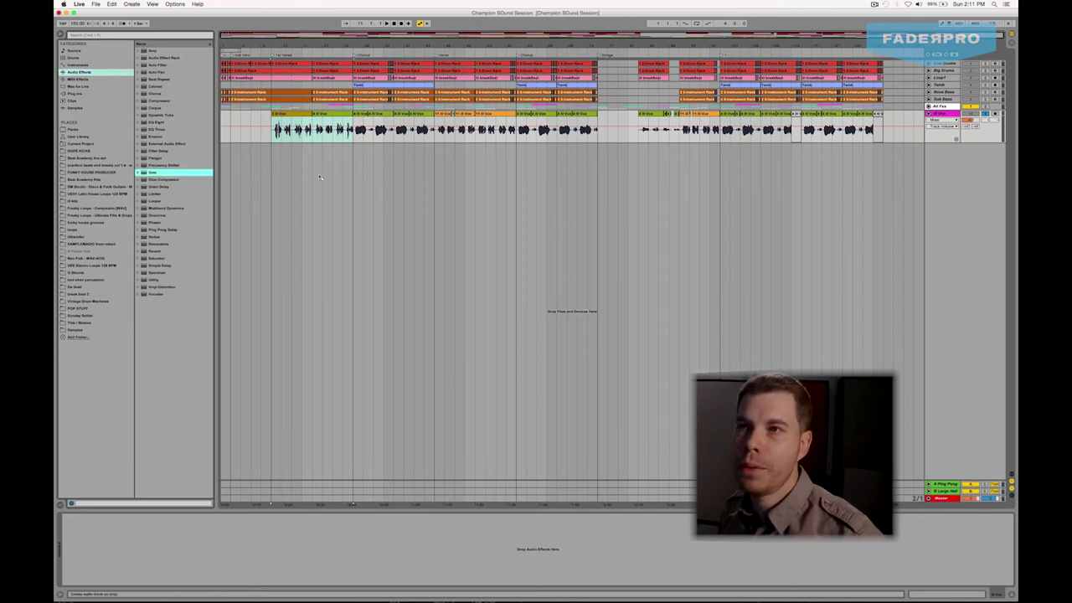
{"action": "left_click_drag", "start_coordinate": [678, 149], "coordinate": [873, 119]}
{"action": "left_click_drag", "start_coordinate": [944, 117], "coordinate": [944, 118]}
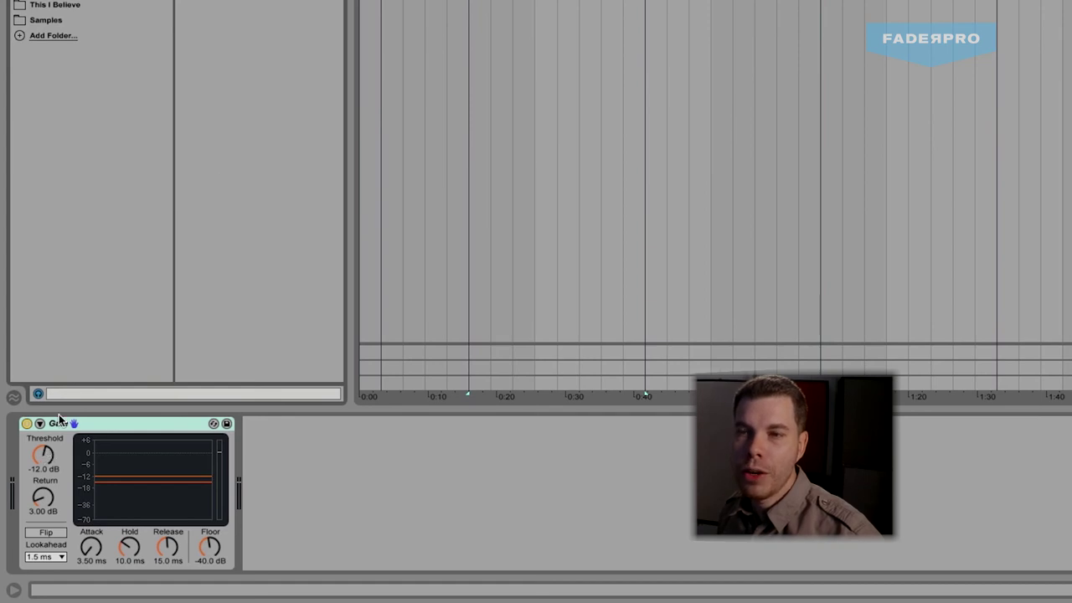
Step: Audition the first verse vocal, then set the Gate's threshold to -37.6 dB and its floor to -inf dB
{"action": "key", "text": "plus"}
{"action": "key", "text": "plus"}
{"action": "key", "text": "plus"}
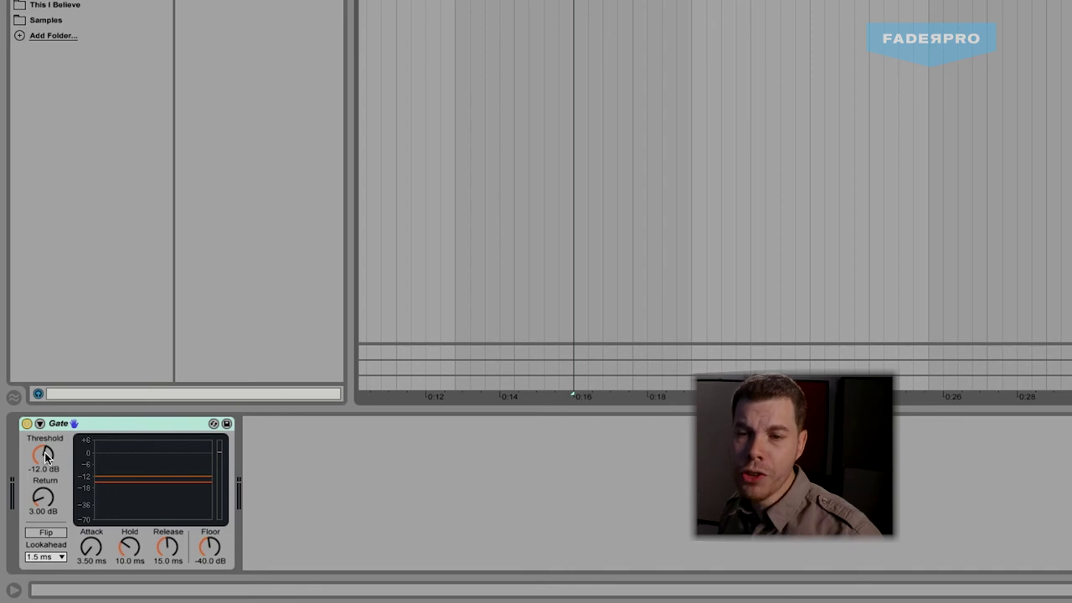
{"action": "key", "text": "space"}
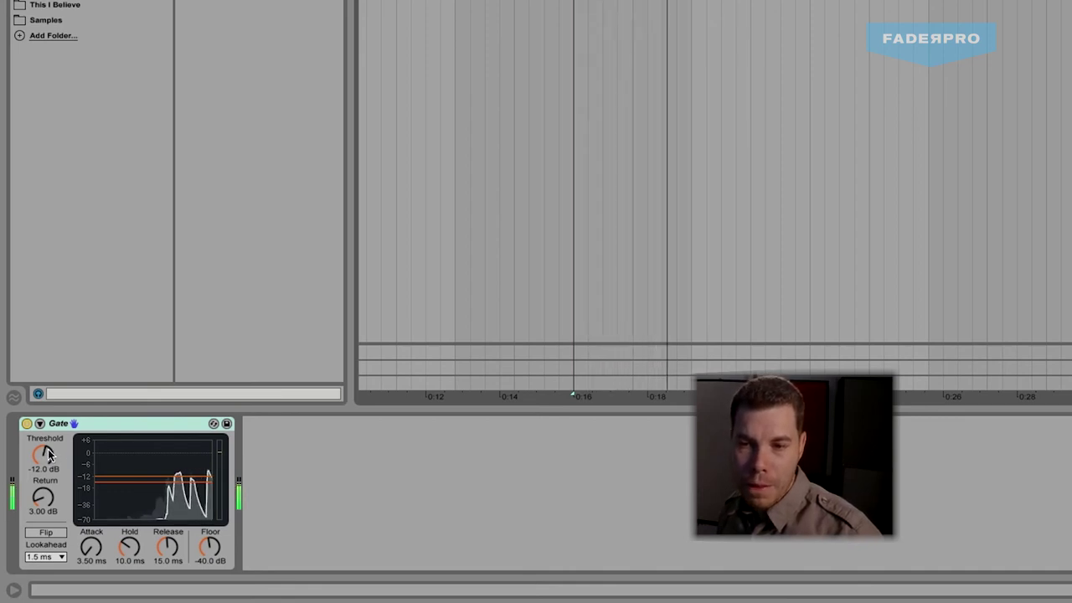
{"action": "key", "text": "space"}
{"action": "left_click_drag", "start_coordinate": [47, 453], "coordinate": [48, 527]}
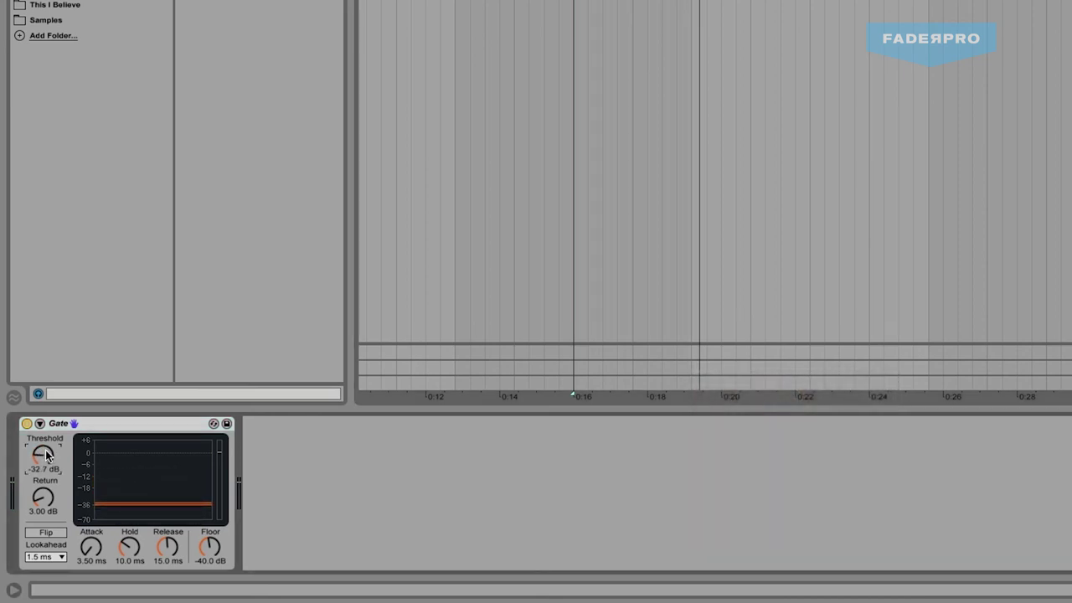
{"action": "left_click_drag", "start_coordinate": [41, 458], "coordinate": [41, 468]}
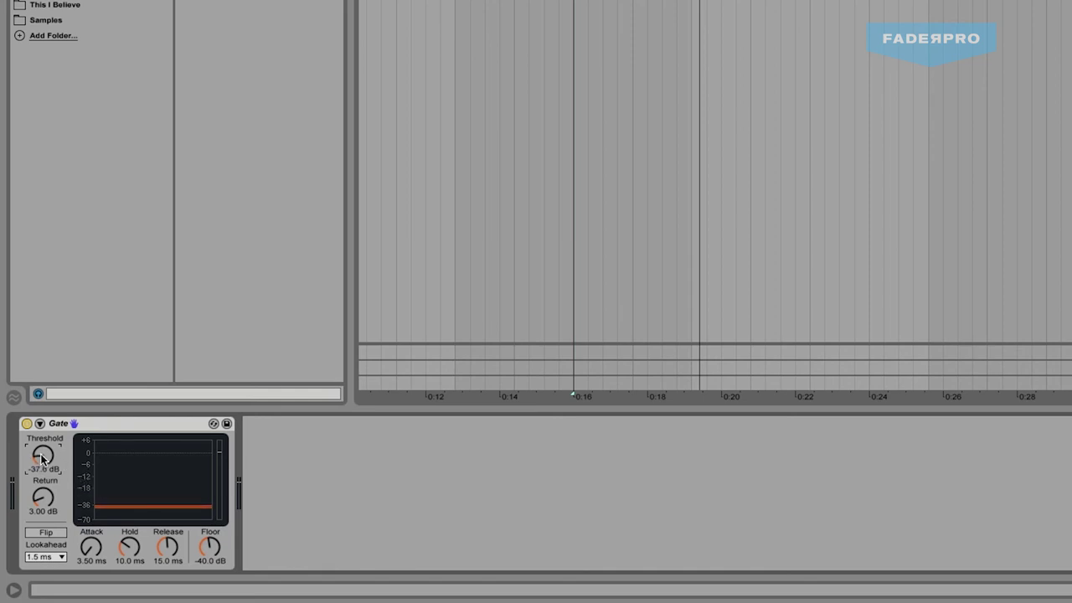
{"action": "left_click_drag", "start_coordinate": [210, 547], "coordinate": [209, 586]}
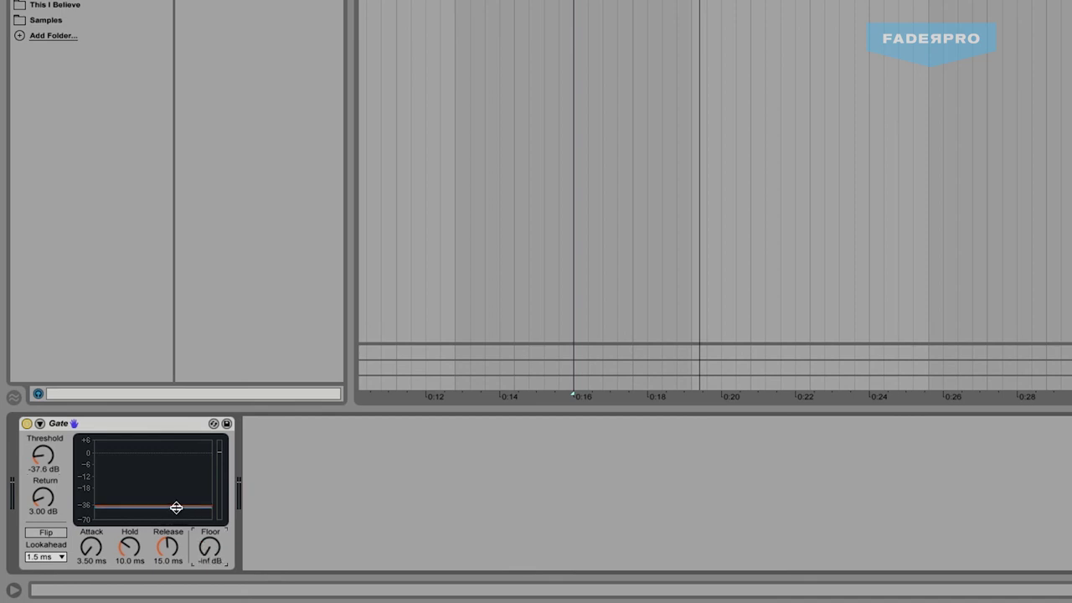
Step: Play the gated vocal from bar 11 and lengthen the Gate's release to 123 ms
{"action": "key", "text": "space"}
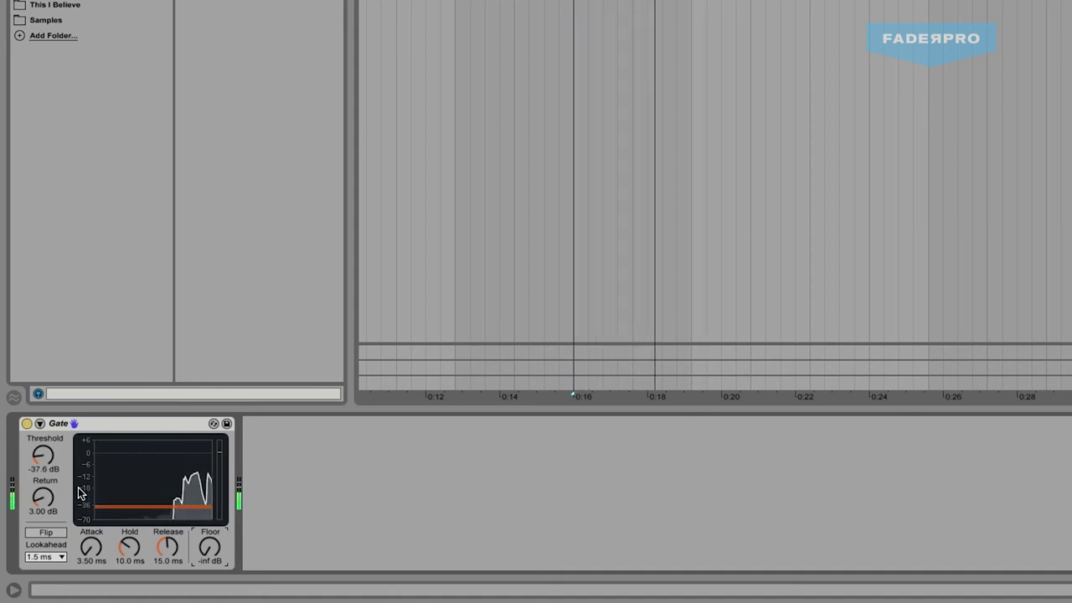
{"action": "key", "text": "space"}
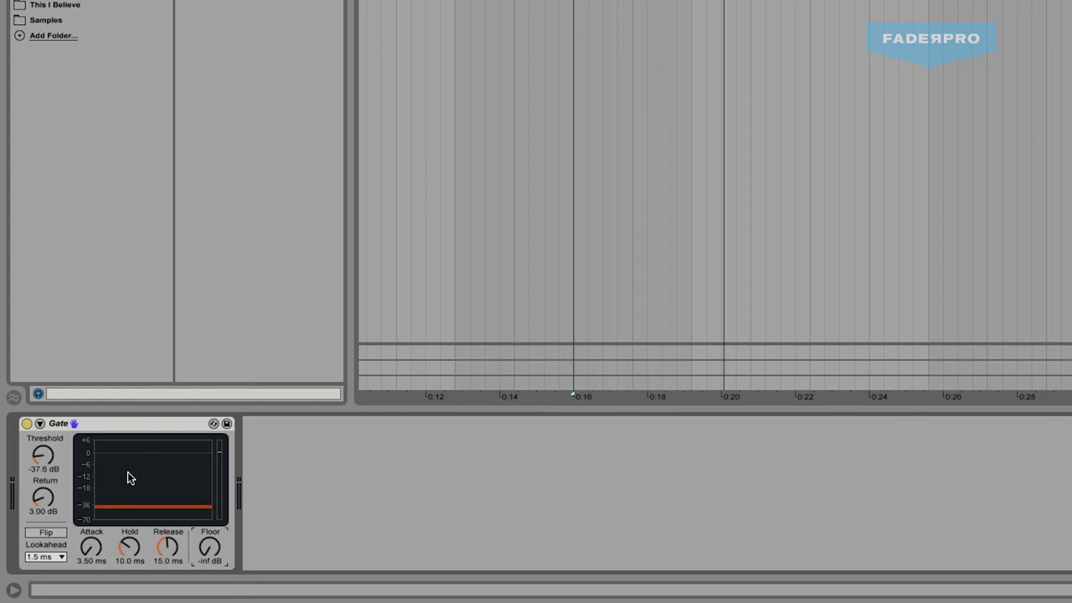
{"action": "key", "text": "space"}
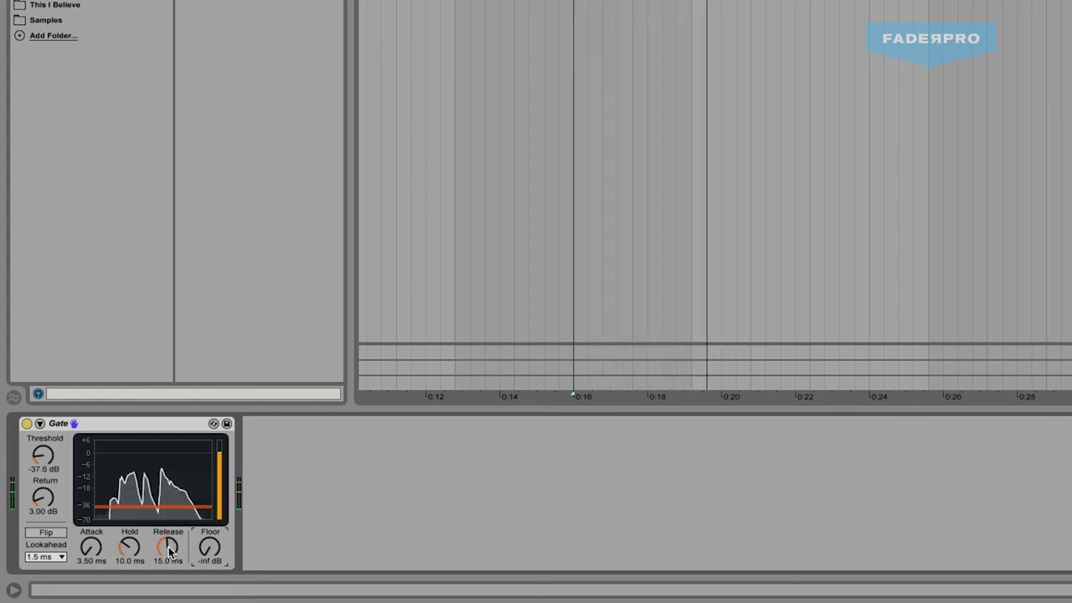
{"action": "left_click_drag", "start_coordinate": [169, 548], "coordinate": [168, 525]}
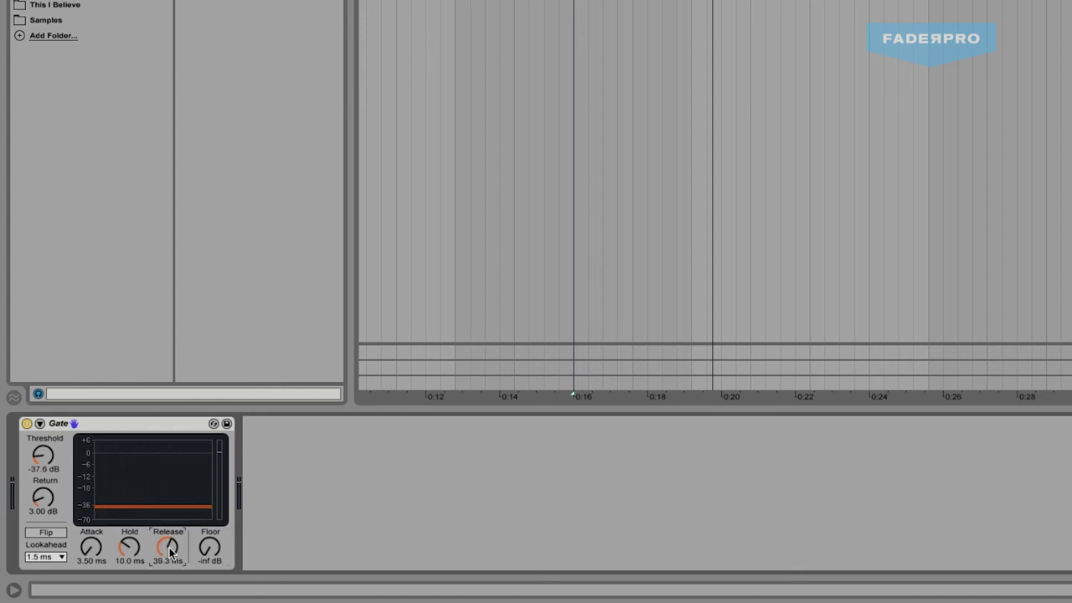
{"action": "mouse_move", "coordinate": [169, 546]}
{"action": "left_mouse_down"}
{"action": "mouse_move", "coordinate": [170, 532]}
{"action": "mouse_move", "coordinate": [173, 547]}
{"action": "left_mouse_up"}
{"action": "key", "text": "space"}
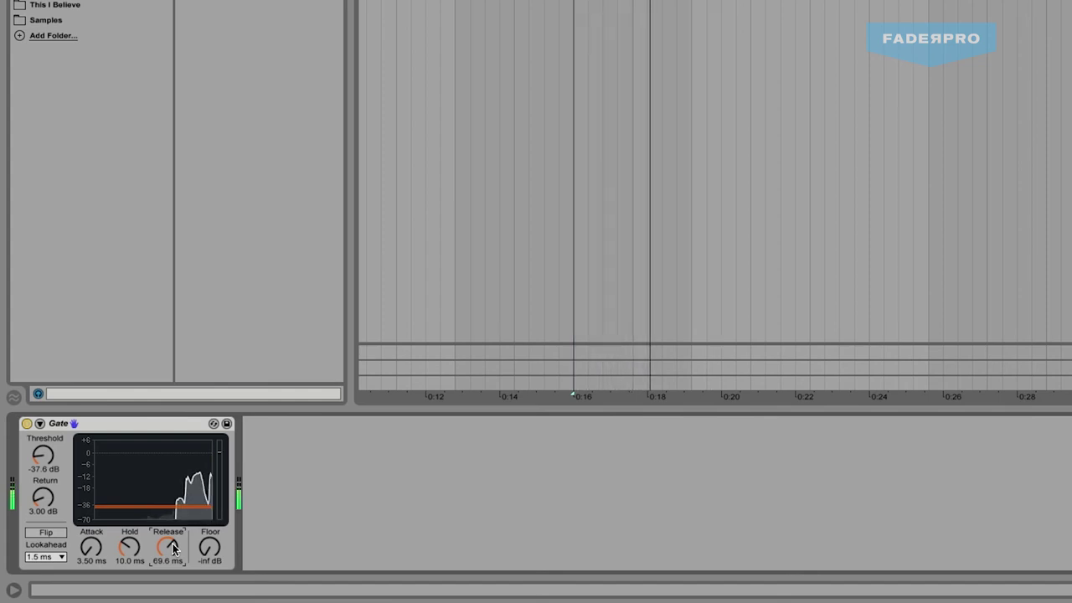
{"action": "scroll", "coordinate": [173, 548], "scroll_direction": "up", "scroll_amount": 5}
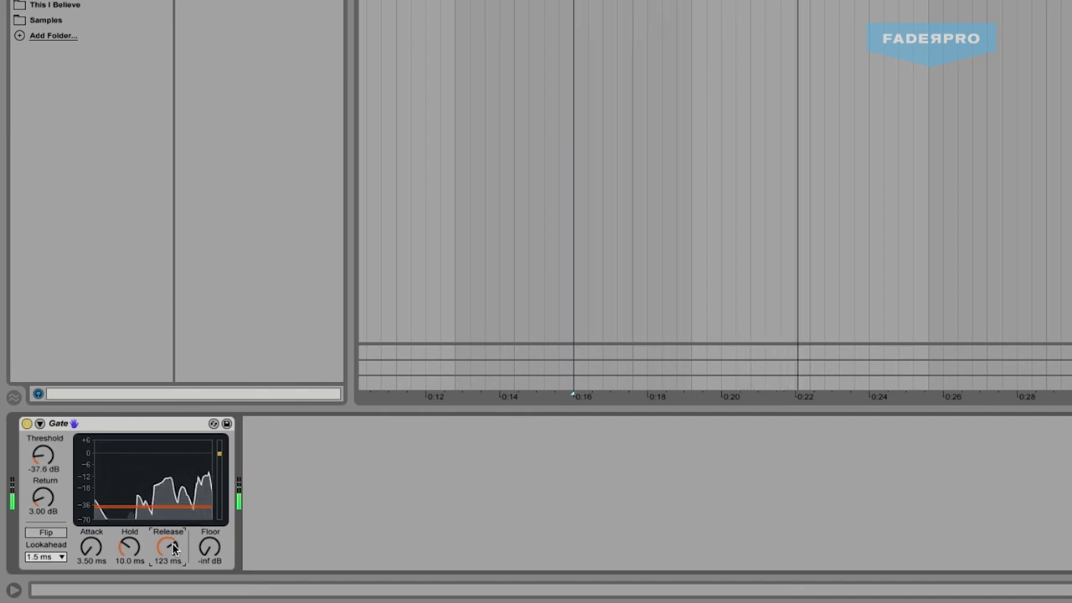
Step: Set the Gate's hold to 16.2 ms and replay the start of the verse to check how phrases end
{"action": "scroll", "coordinate": [129, 547], "scroll_direction": "up", "scroll_amount": 3}
{"action": "scroll", "coordinate": [134, 544], "scroll_direction": "up", "scroll_amount": 1}
{"action": "key", "text": "space"}
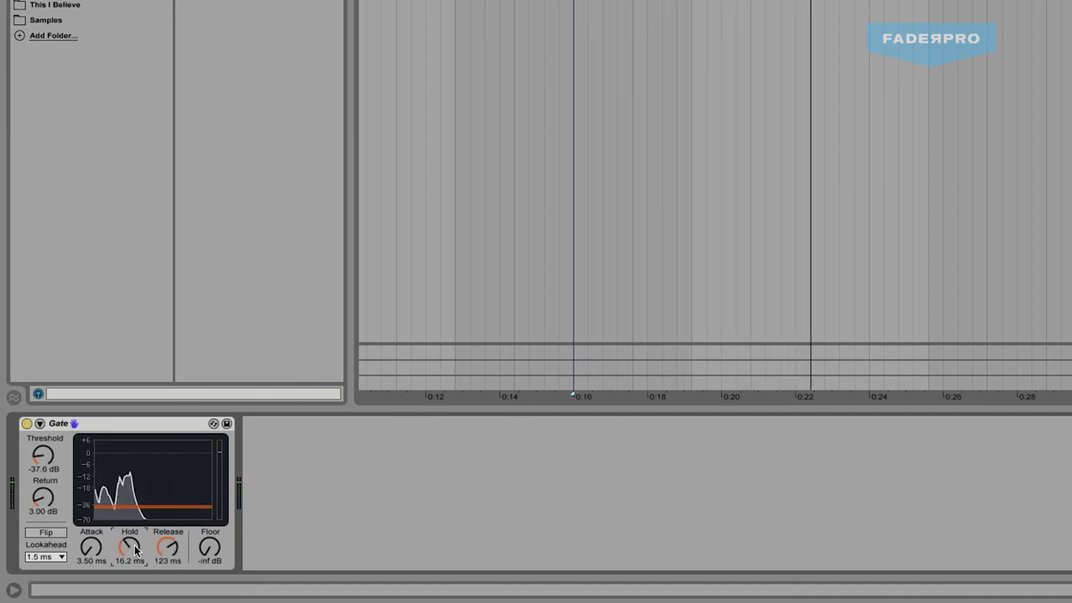
{"action": "key", "text": "space"}
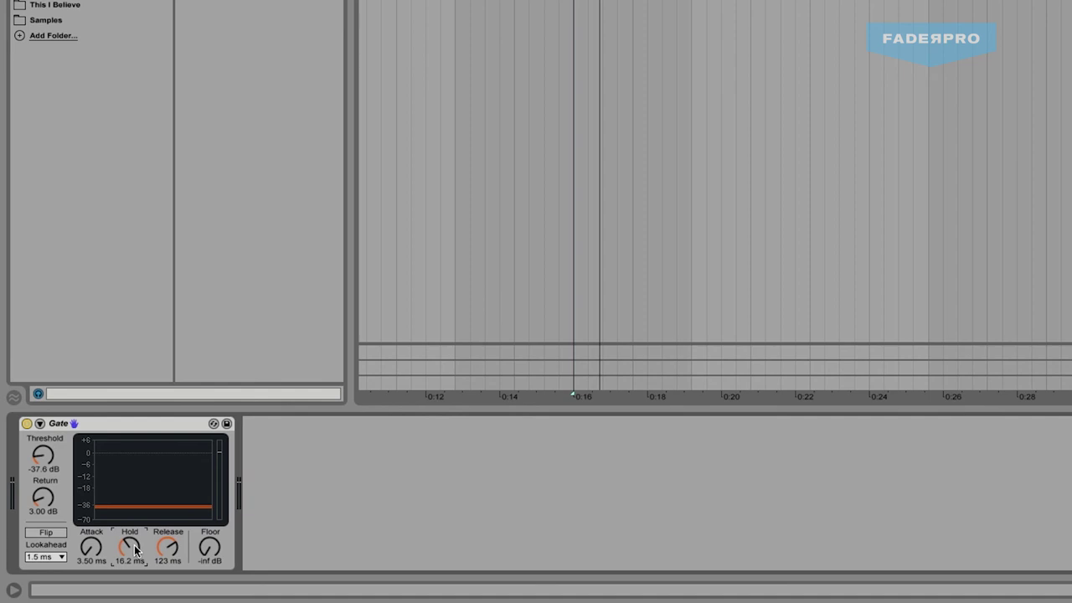
{"action": "key", "text": "space"}
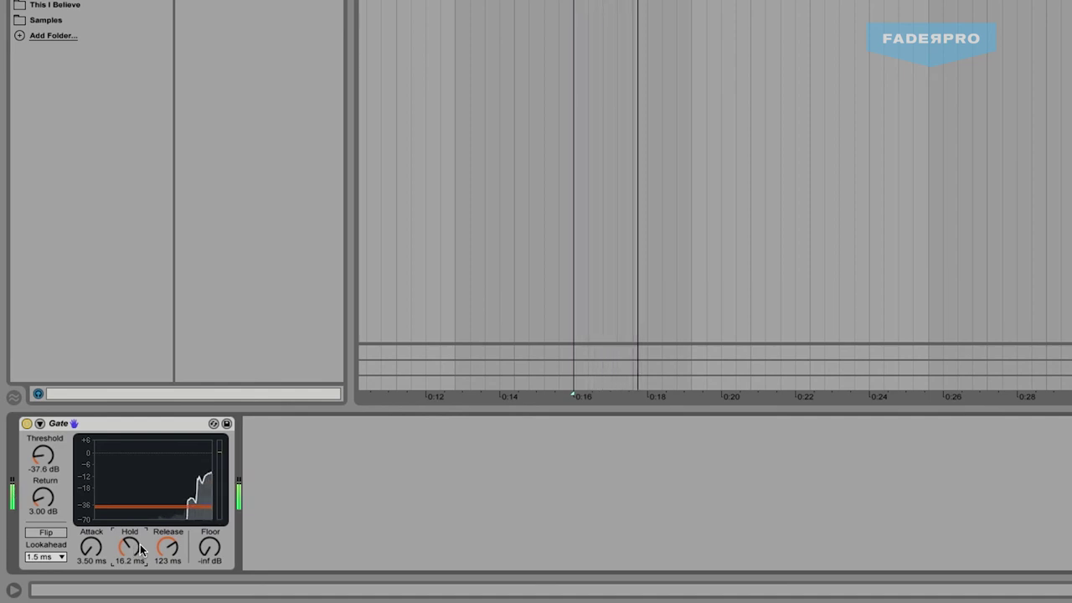
{"action": "key", "text": "space"}
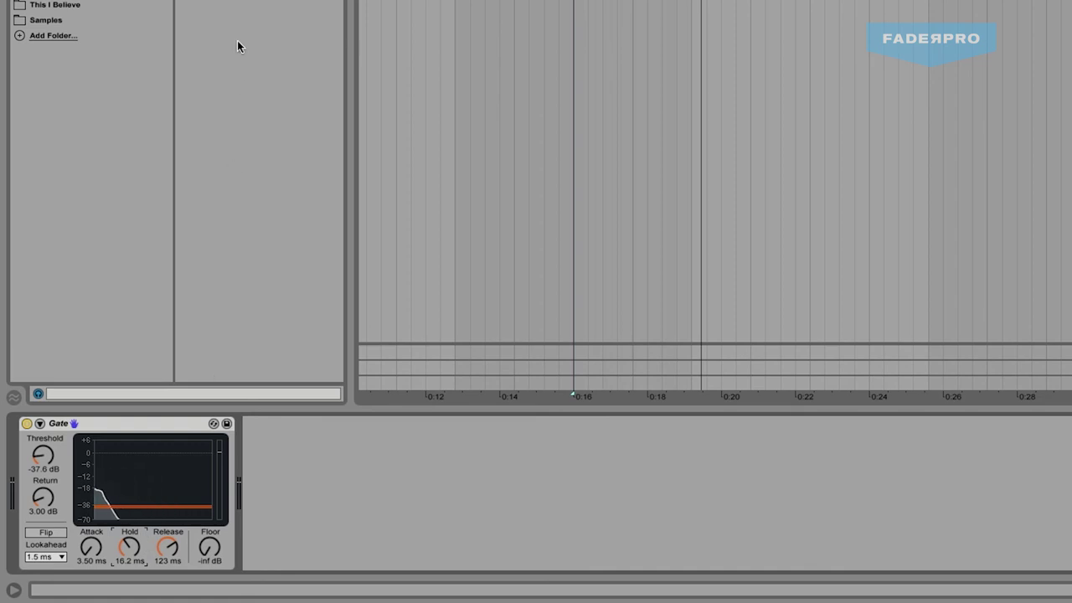
Step: Compare the vocal phrases in the first verse's ill Vox clip and add a Compressor after the Gate
{"action": "left_click_drag", "start_coordinate": [475, 113], "coordinate": [505, 462]}
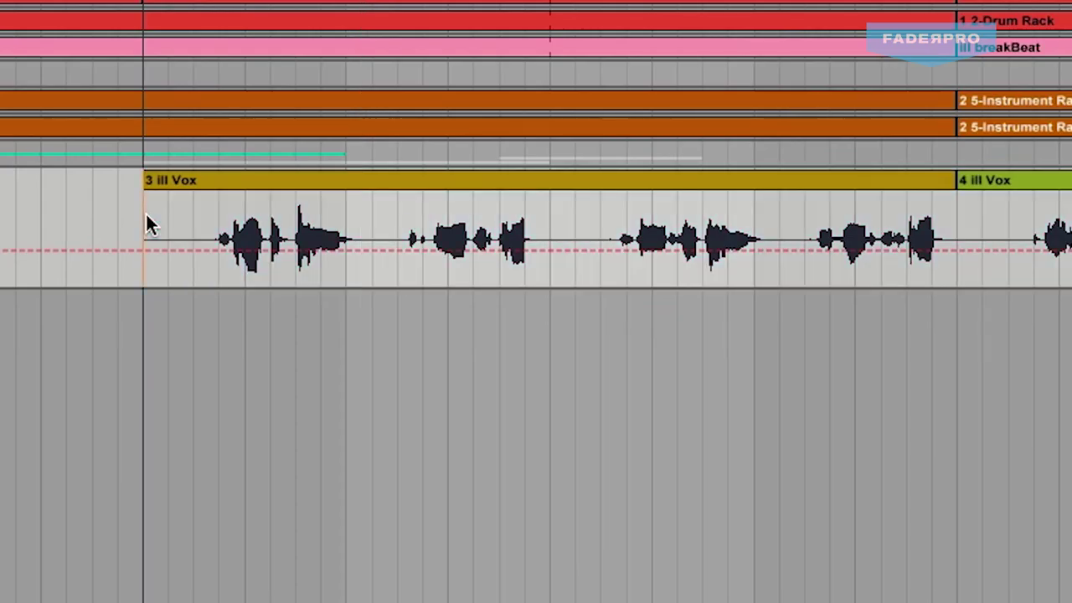
{"action": "left_click_drag", "start_coordinate": [148, 224], "coordinate": [804, 249]}
{"action": "left_click_drag", "start_coordinate": [308, 221], "coordinate": [203, 221]}
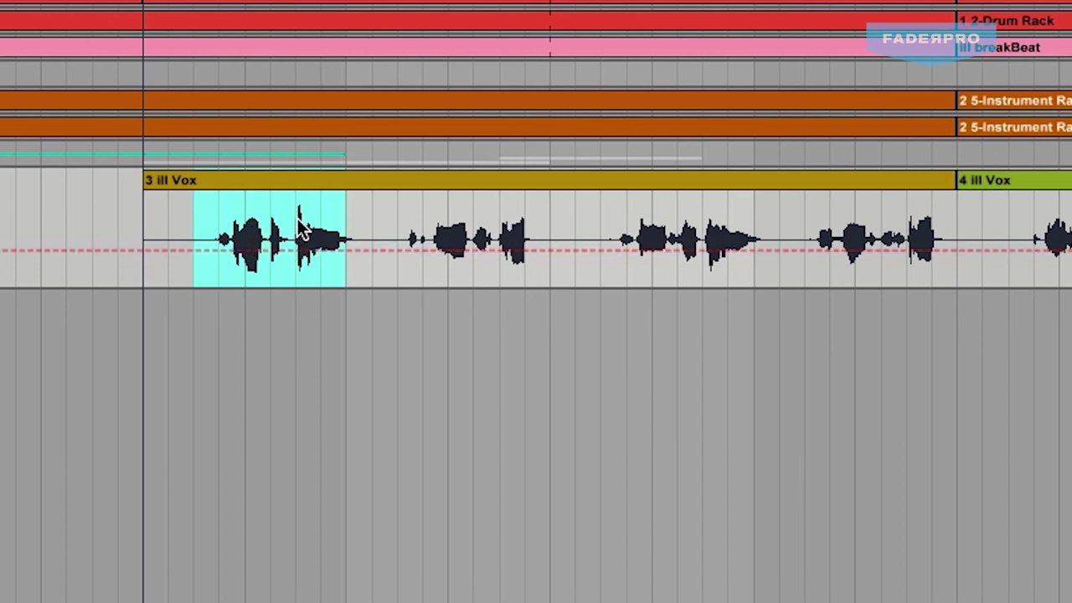
{"action": "left_click_drag", "start_coordinate": [308, 234], "coordinate": [554, 243]}
{"action": "left_click_drag", "start_coordinate": [627, 232], "coordinate": [742, 238]}
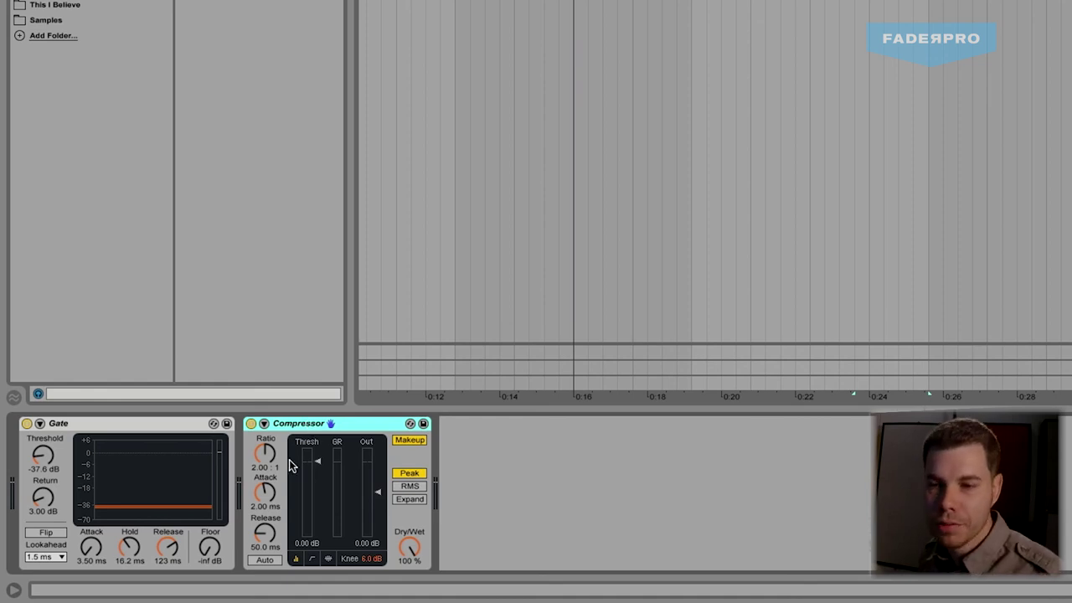
Step: Play the vocal through the Compressor, then switch the Compressor's display to its activity view
{"action": "key", "text": "space"}
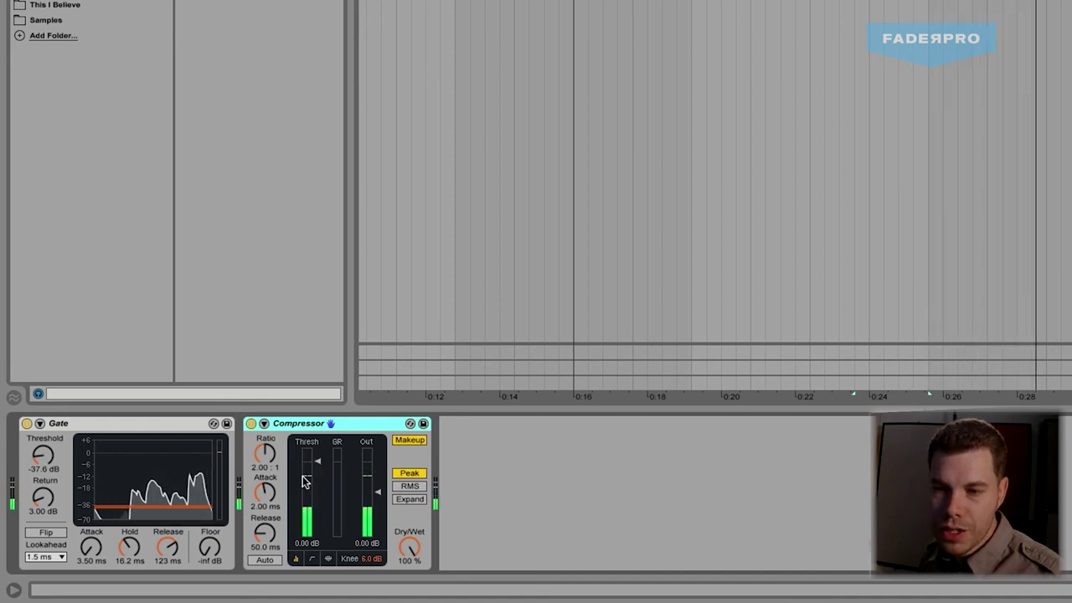
{"action": "key", "text": "space"}
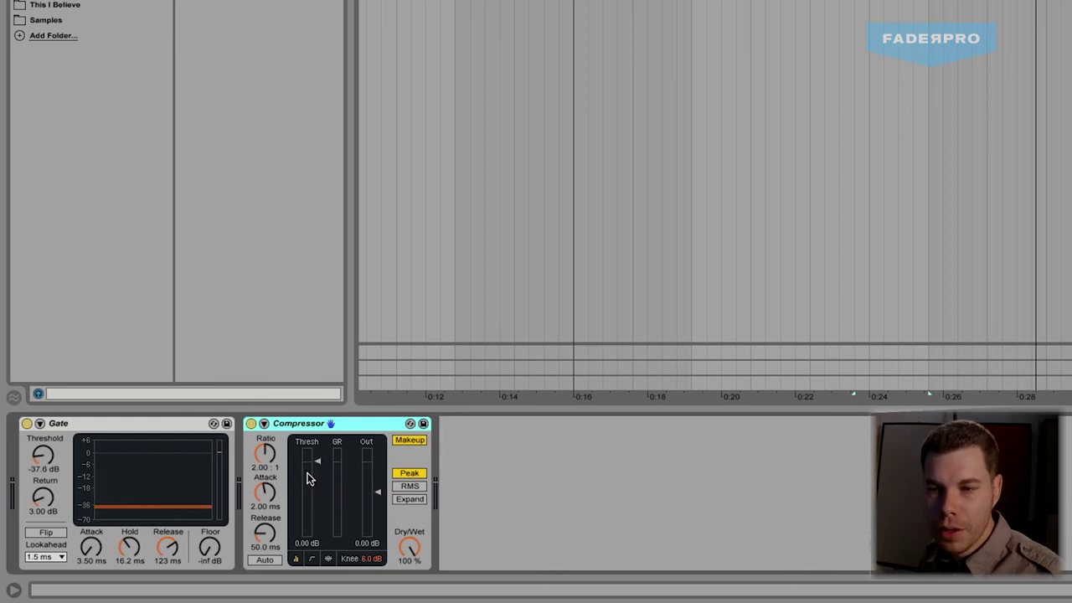
{"action": "left_click", "coordinate": [326, 559]}
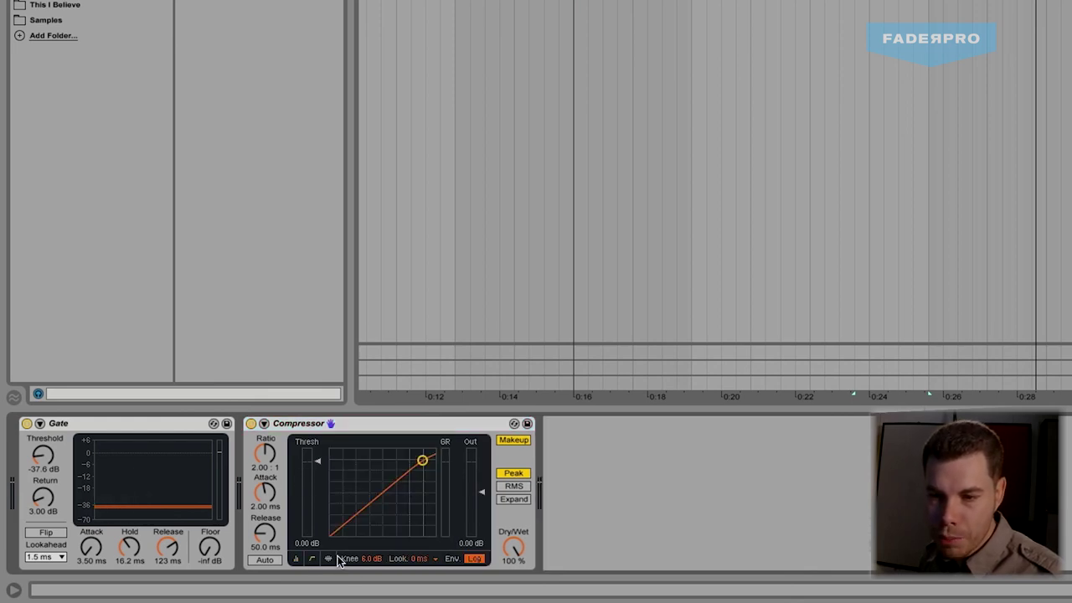
{"action": "left_click", "coordinate": [329, 558]}
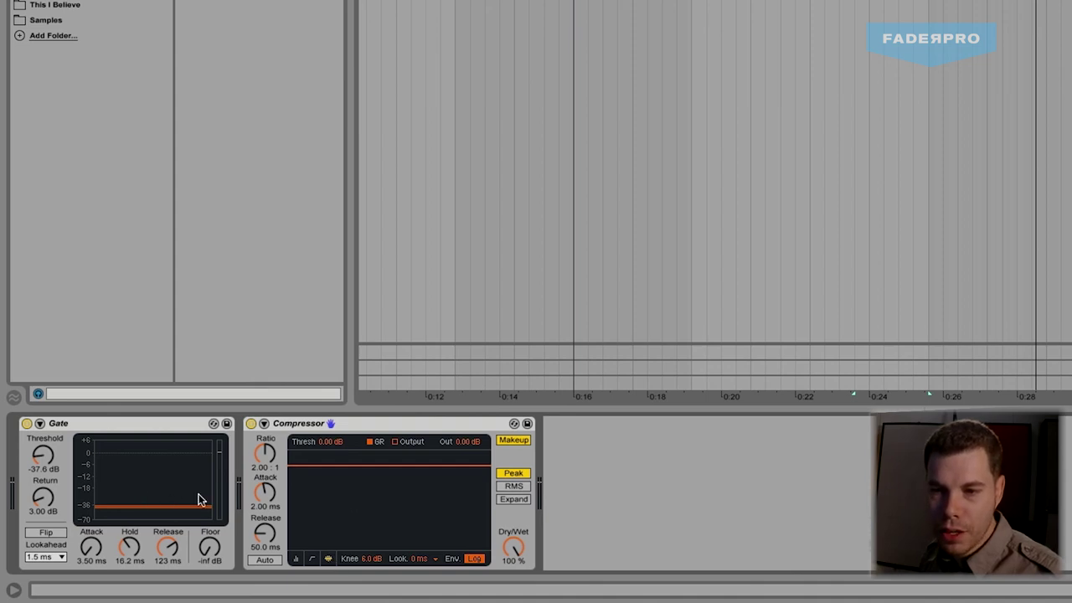
Step: While auditioning the vocal, set the Compressor's threshold to -17.5 dB and ratio to 4.67:1, returning its display to the collapsed view
{"action": "key", "text": "space"}
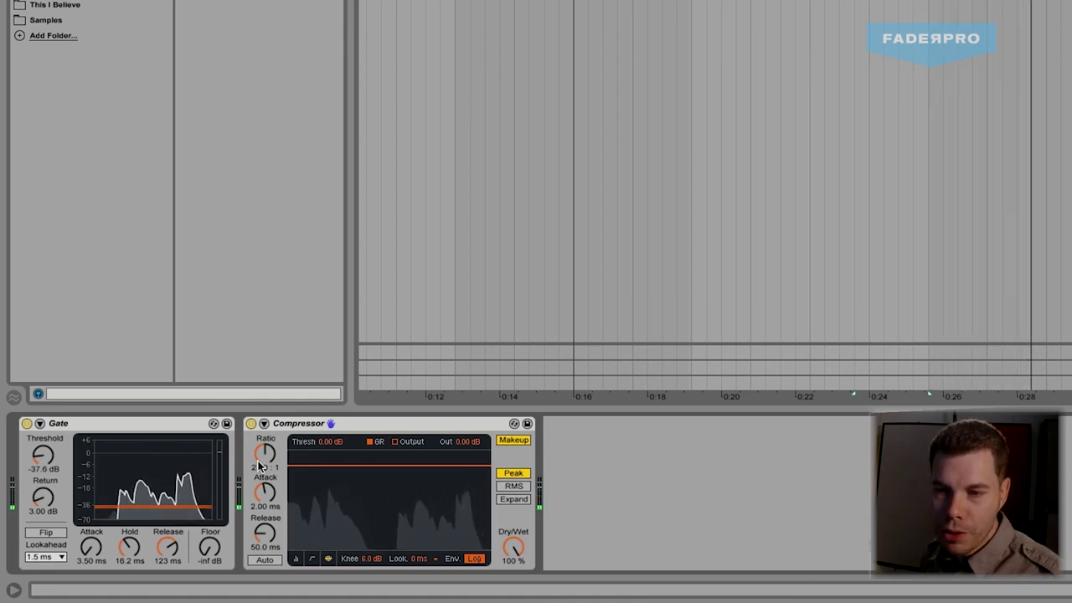
{"action": "left_click_drag", "start_coordinate": [301, 462], "coordinate": [323, 524]}
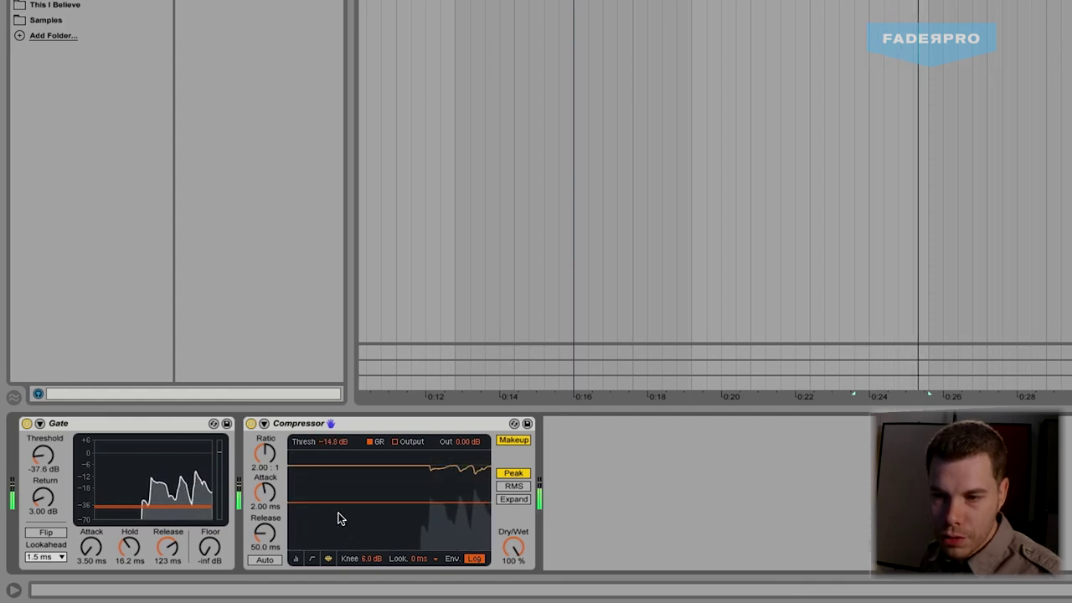
{"action": "left_click_drag", "start_coordinate": [339, 511], "coordinate": [337, 502]}
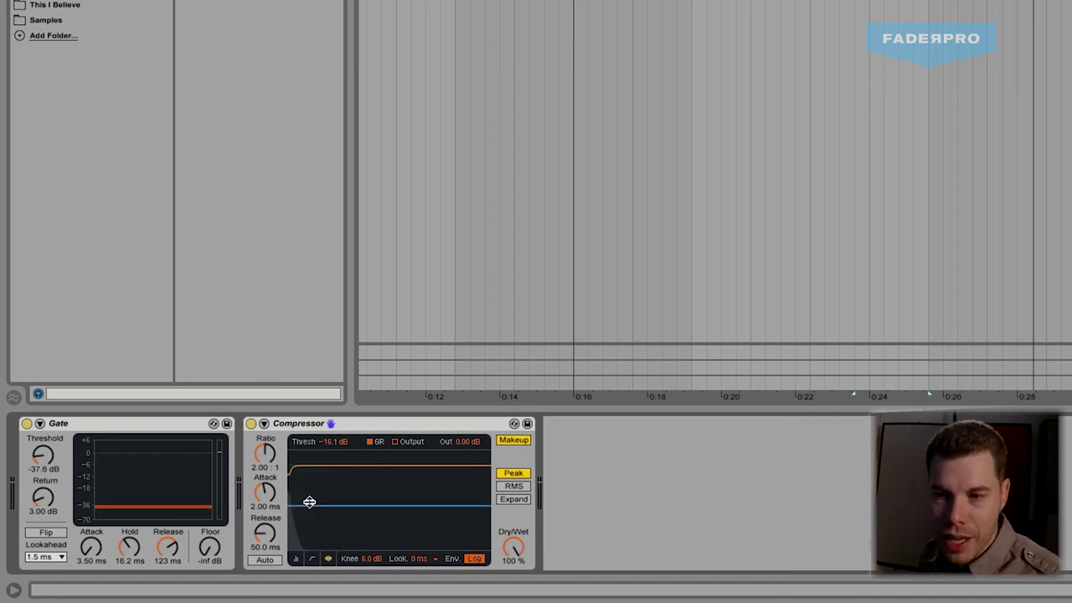
{"action": "left_click_drag", "start_coordinate": [326, 509], "coordinate": [325, 510]}
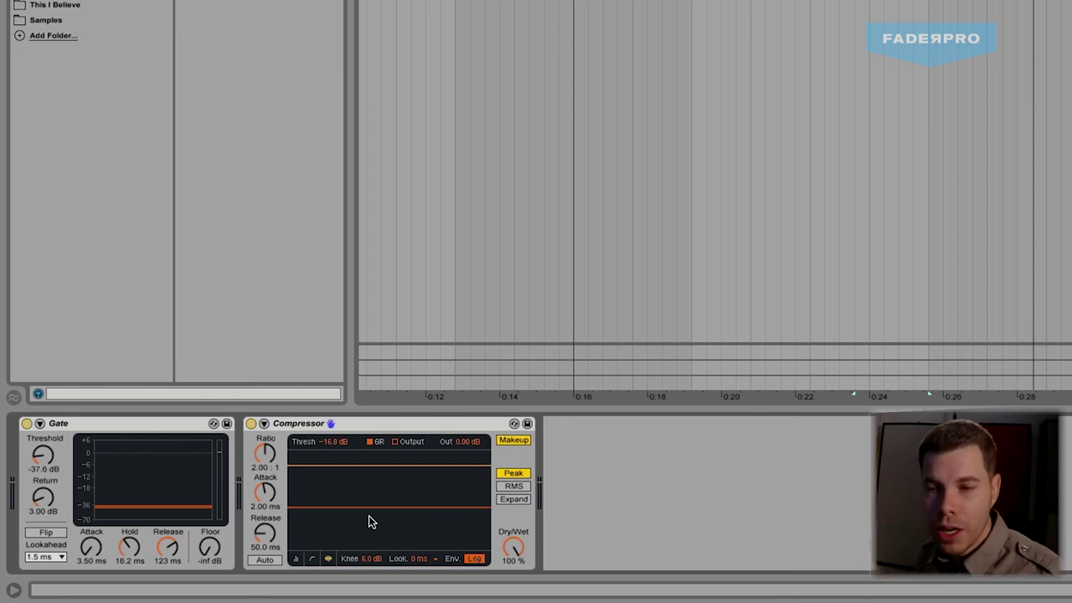
{"action": "key", "text": "space"}
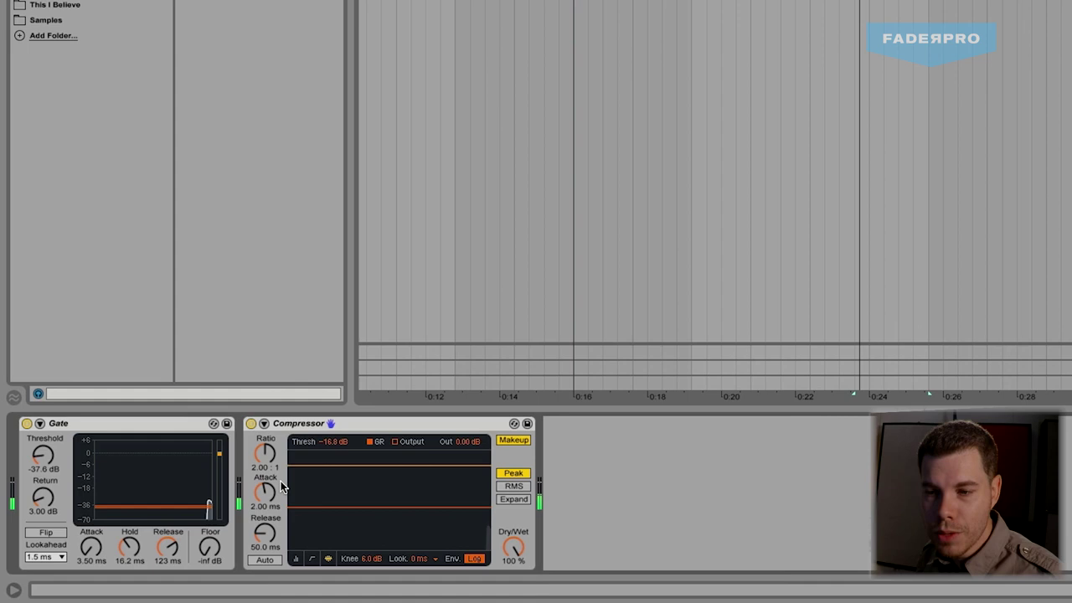
{"action": "left_click", "coordinate": [295, 558]}
{"action": "left_click_drag", "start_coordinate": [314, 516], "coordinate": [318, 502]}
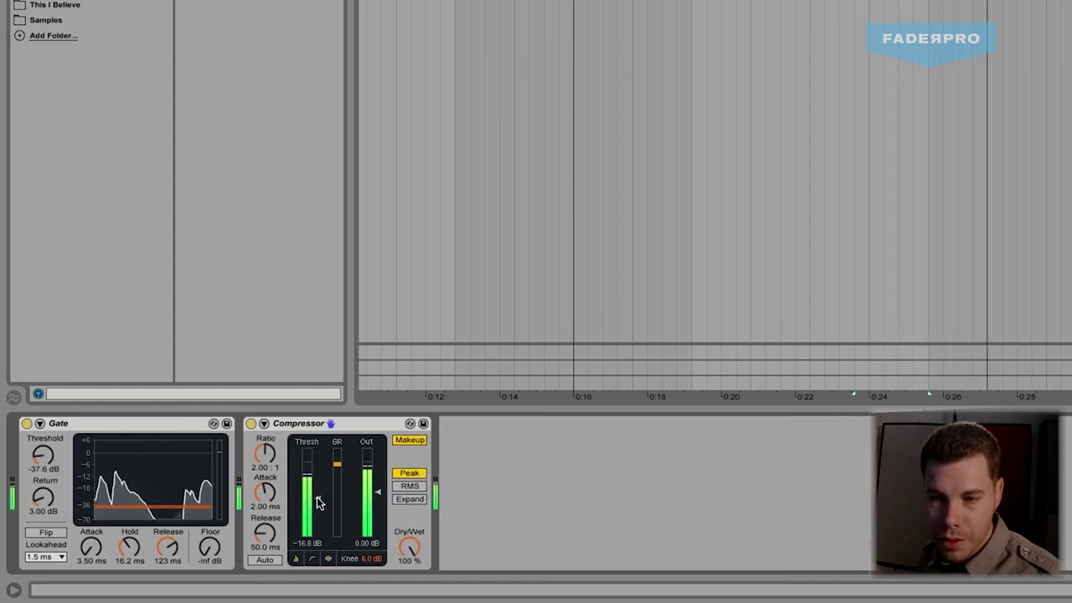
{"action": "mouse_move", "coordinate": [261, 456]}
{"action": "left_mouse_down"}
{"action": "mouse_move", "coordinate": [261, 417]}
{"action": "mouse_move", "coordinate": [263, 457]}
{"action": "left_mouse_up"}
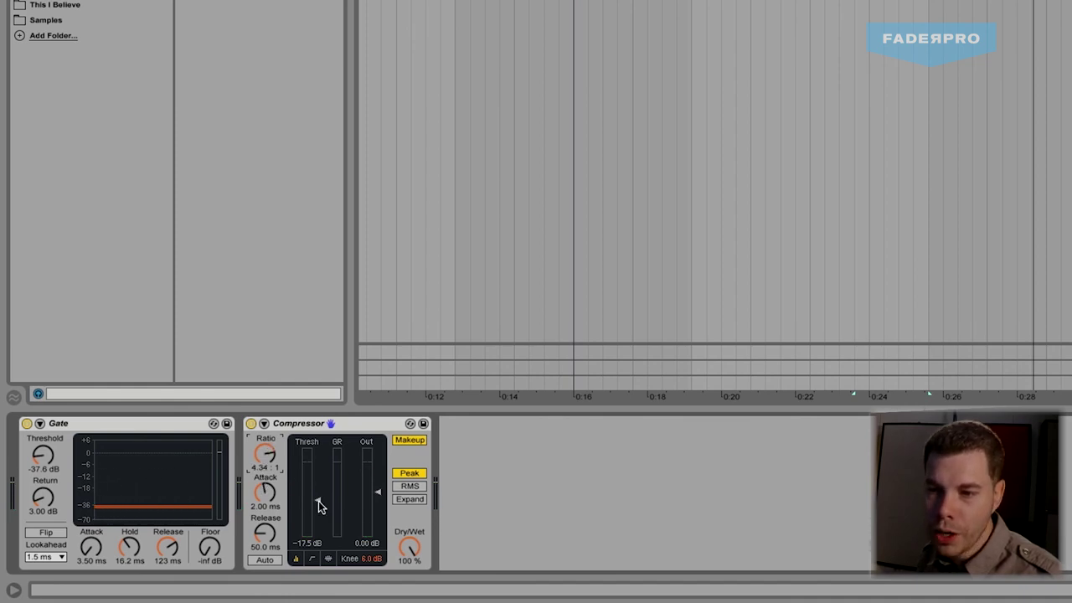
{"action": "left_click", "coordinate": [267, 461]}
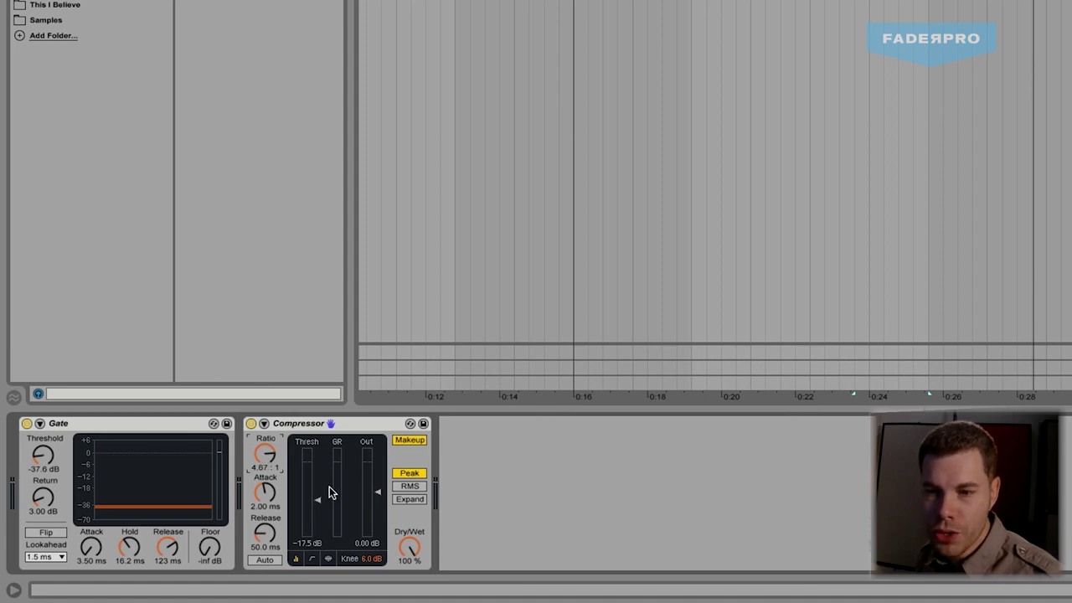
Step: Audition the vocal with a very fast Compressor attack, then set the attack to 1.83 ms and replay the phrase
{"action": "key", "text": "space"}
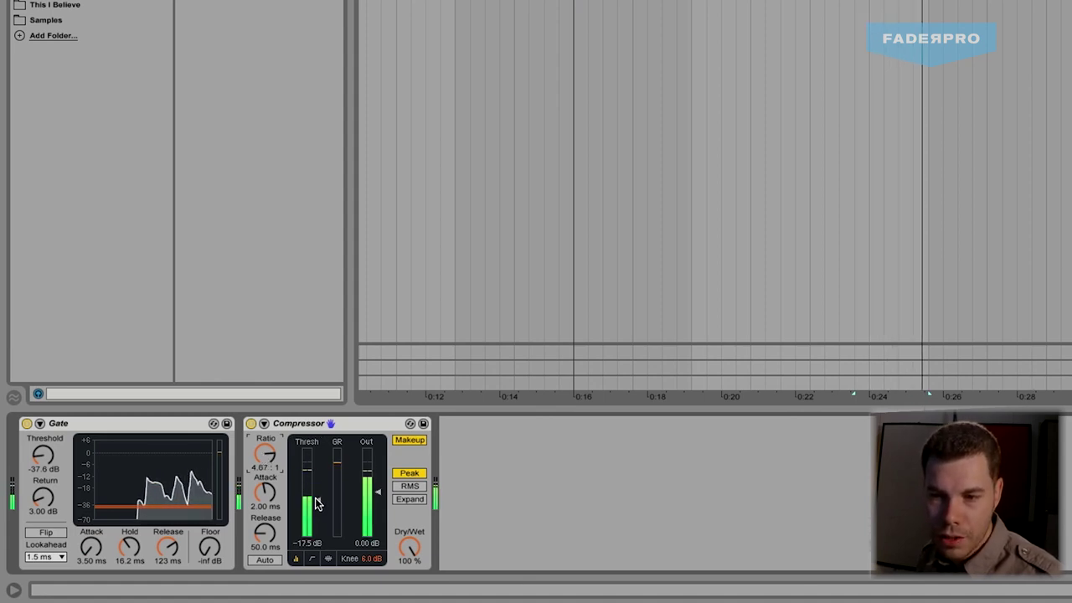
{"action": "left_click", "coordinate": [265, 492]}
{"action": "left_click_drag", "start_coordinate": [264, 492], "coordinate": [265, 527]}
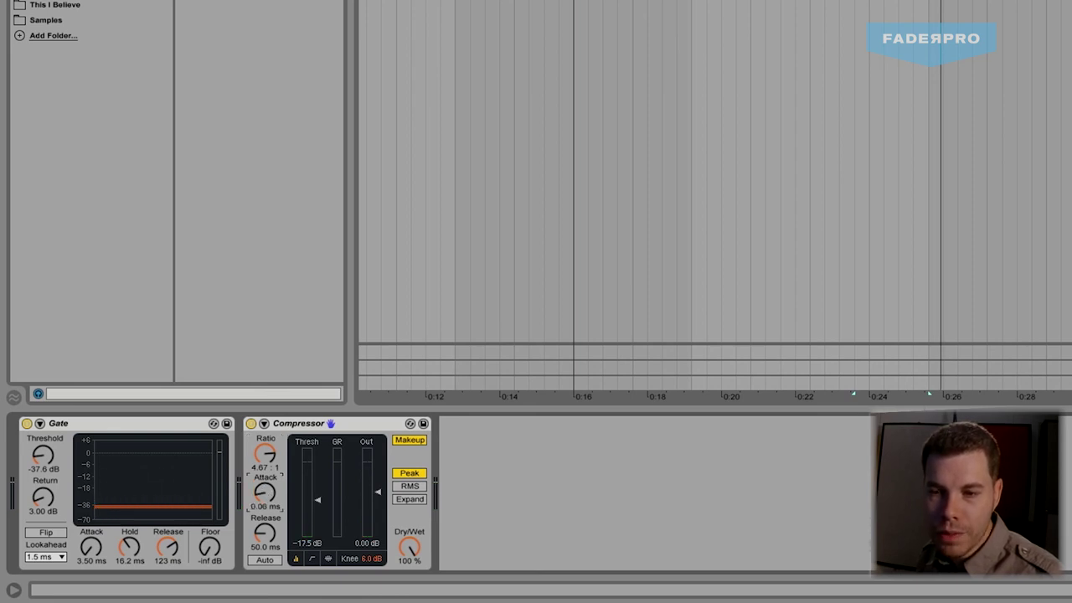
{"action": "key", "text": "space"}
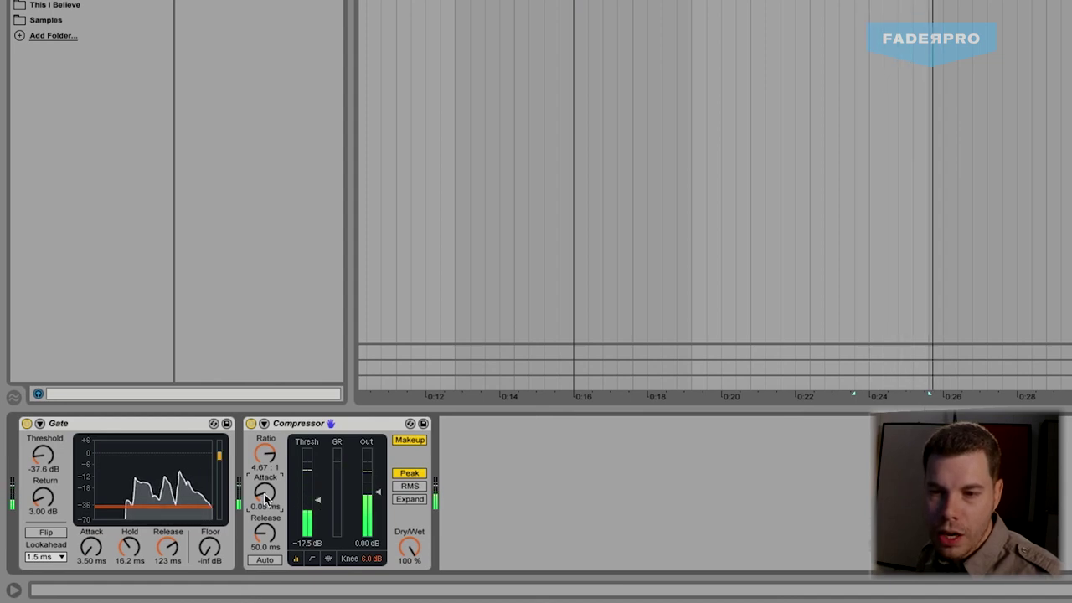
{"action": "key", "text": "space"}
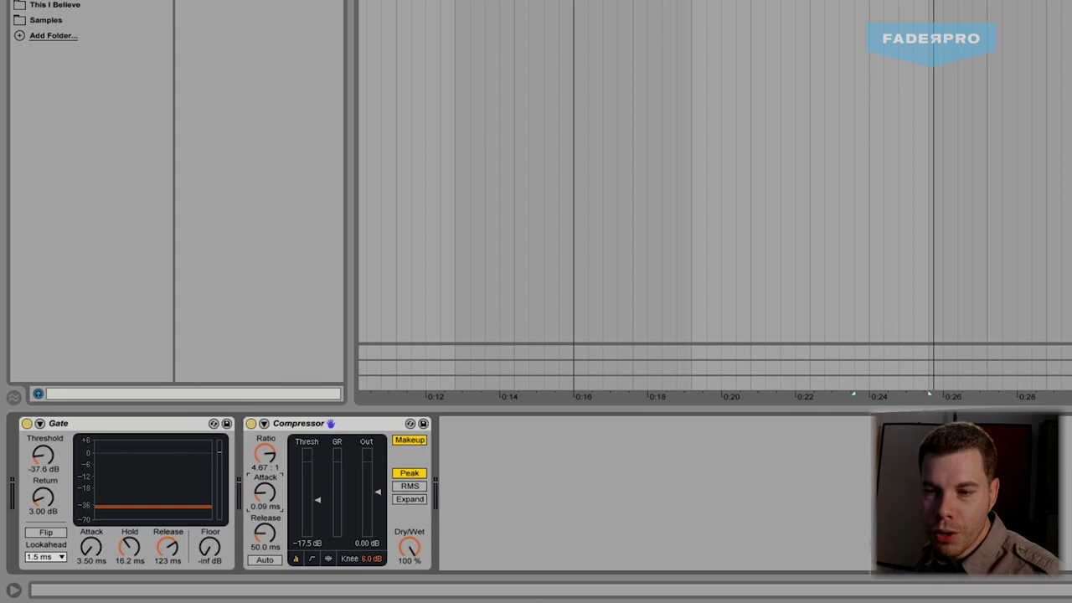
{"action": "left_click_drag", "start_coordinate": [266, 499], "coordinate": [267, 499]}
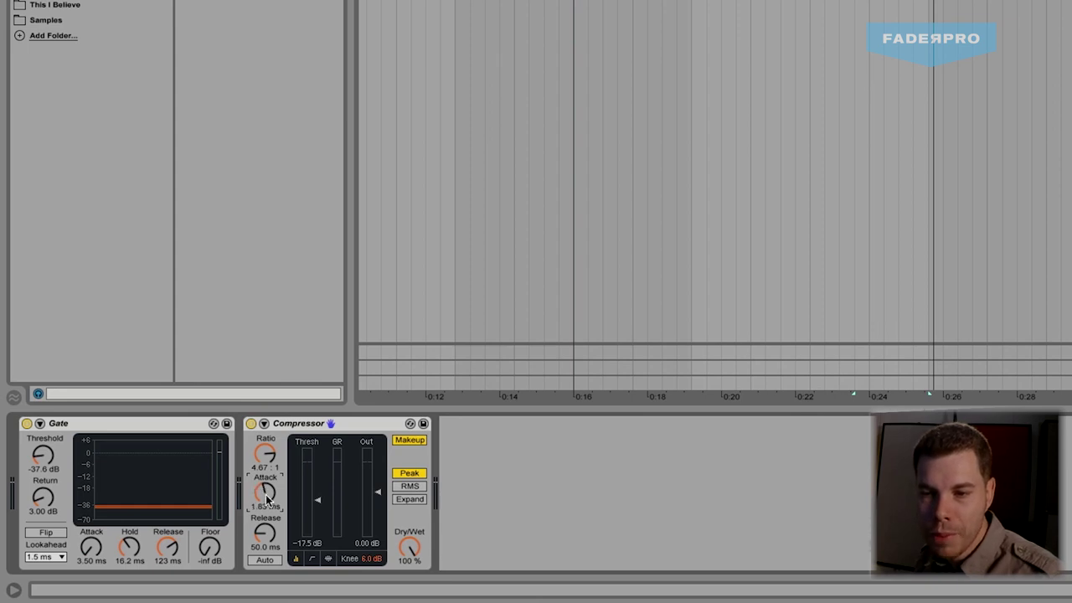
{"action": "key", "text": "space"}
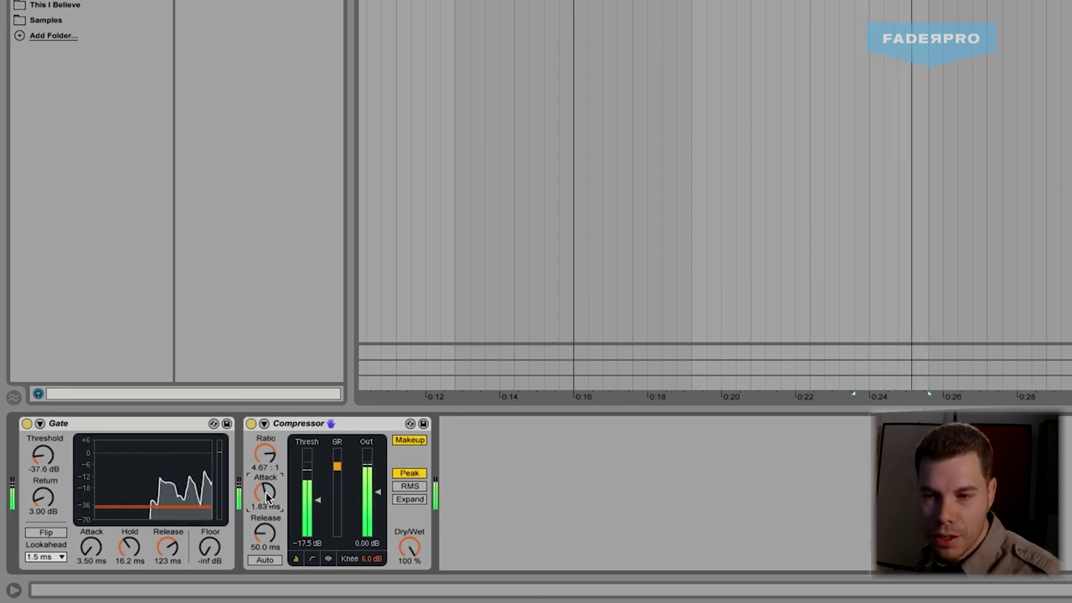
Step: Compare a 266 ms Compressor release with automatic release on the playing vocal, then return to manual release at 241 ms
{"action": "mouse_move", "coordinate": [265, 532]}
{"action": "left_mouse_down"}
{"action": "mouse_move", "coordinate": [264, 512]}
{"action": "mouse_move", "coordinate": [275, 523]}
{"action": "left_mouse_up"}
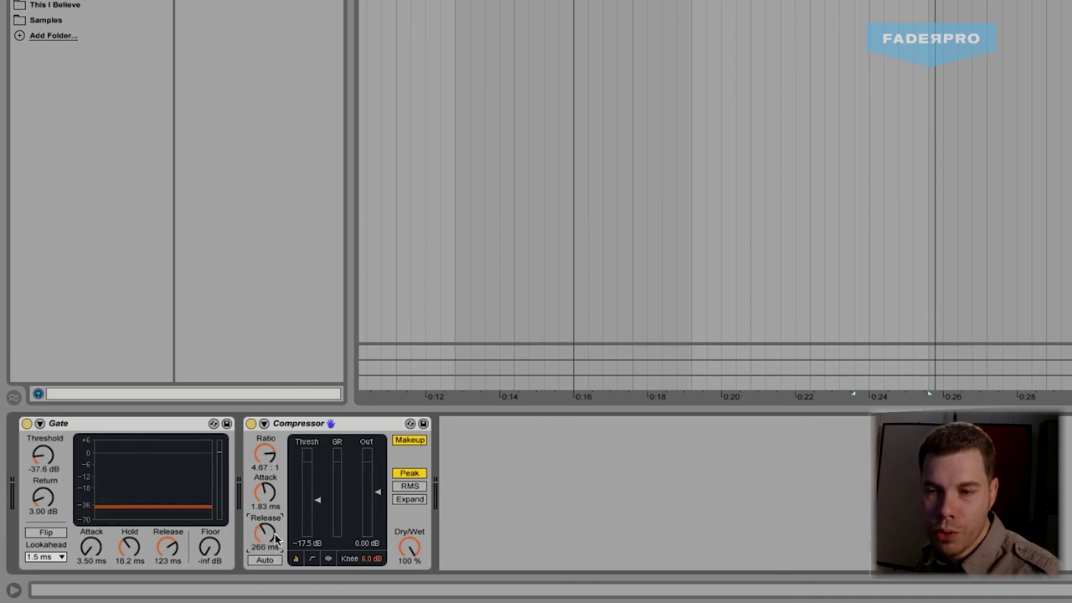
{"action": "key", "text": "space"}
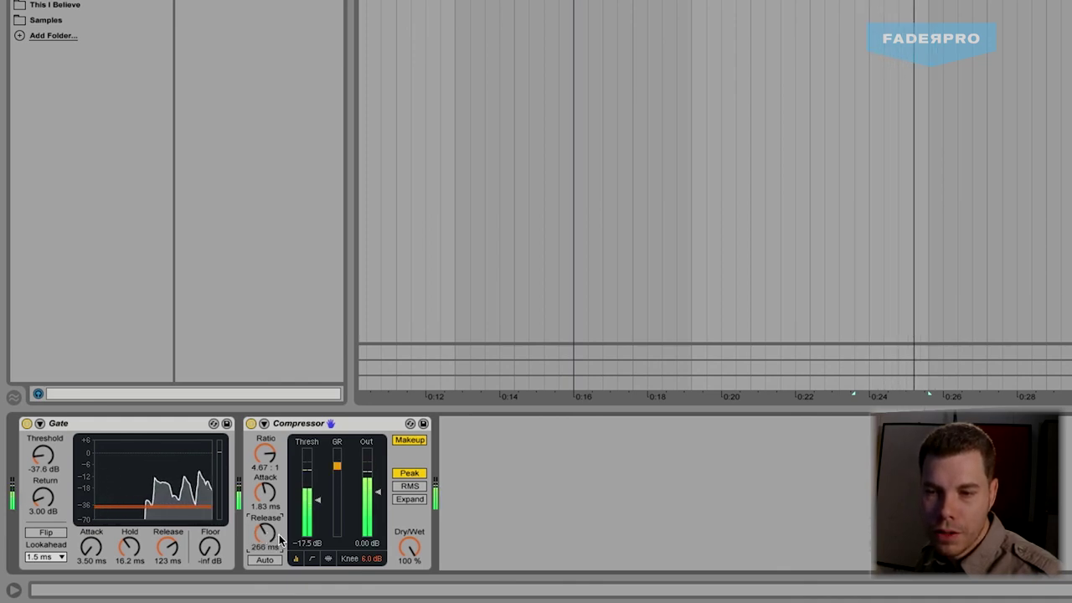
{"action": "key", "text": "space"}
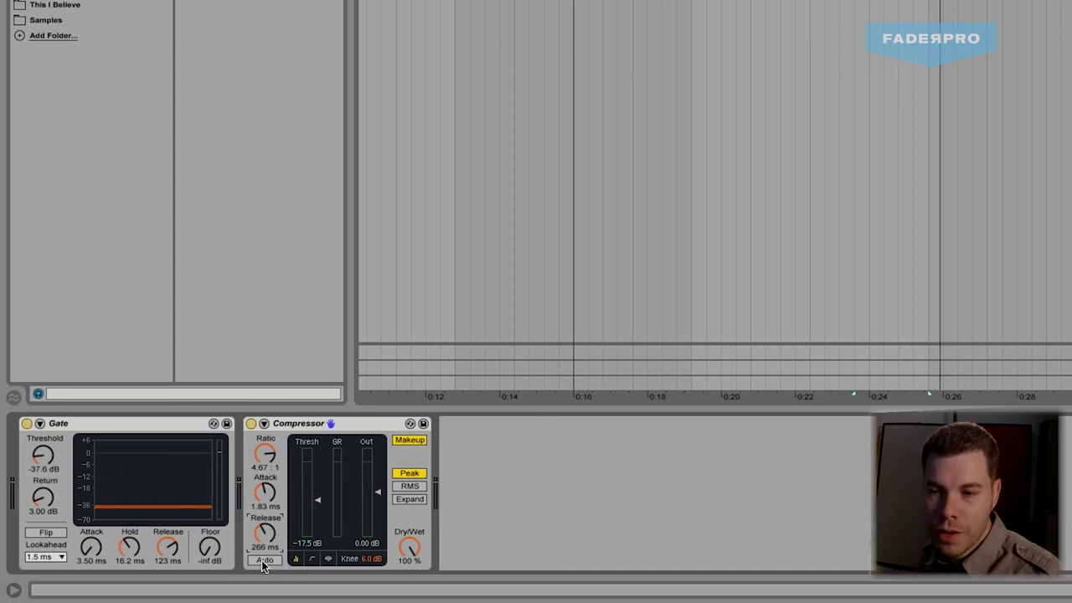
{"action": "left_click", "coordinate": [263, 560]}
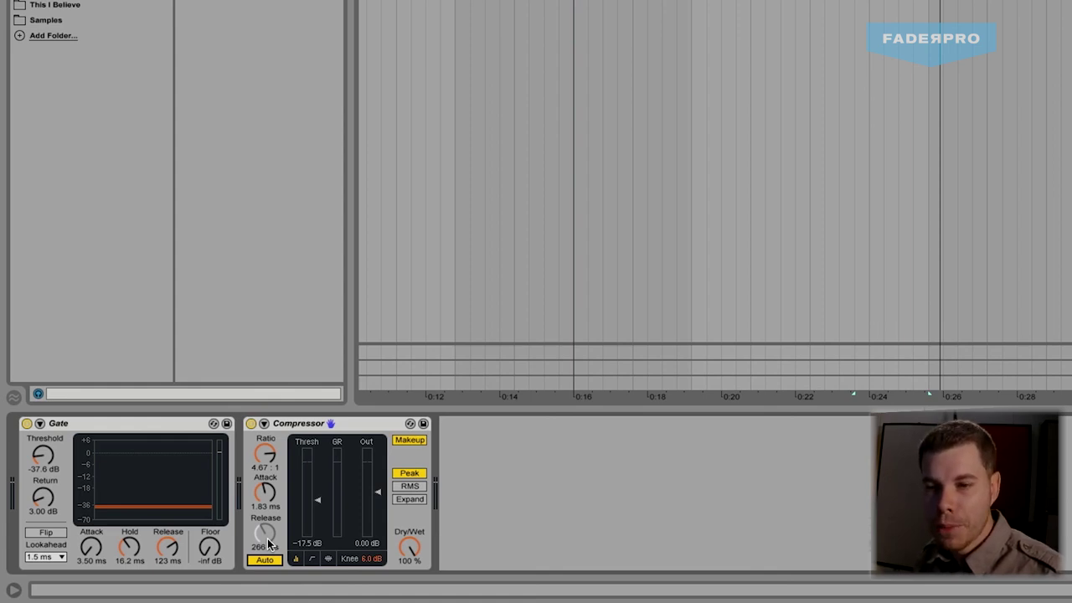
{"action": "key", "text": "space"}
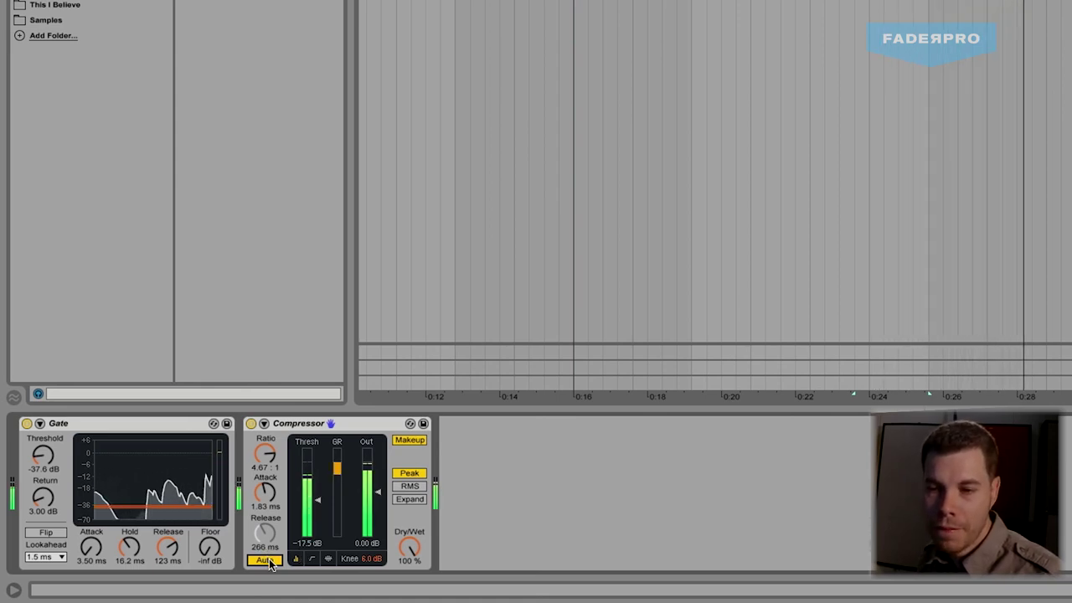
{"action": "left_click", "coordinate": [268, 562]}
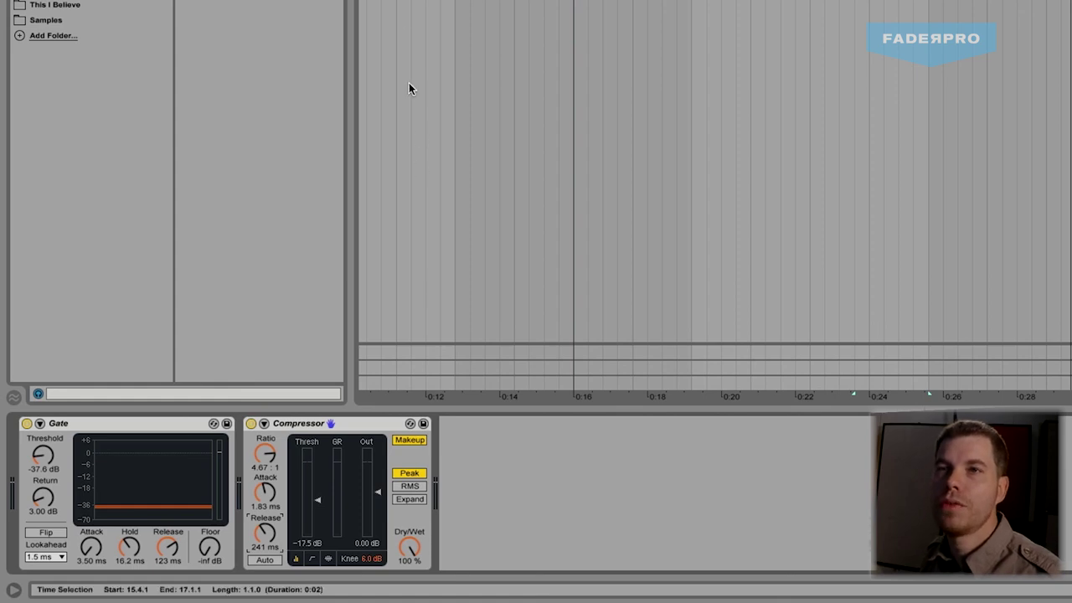
Step: Raise the Compressor's output to 2.31 dB while auditioning, then add an EQ Eight after it and play the vocal through it
{"action": "key", "text": "space"}
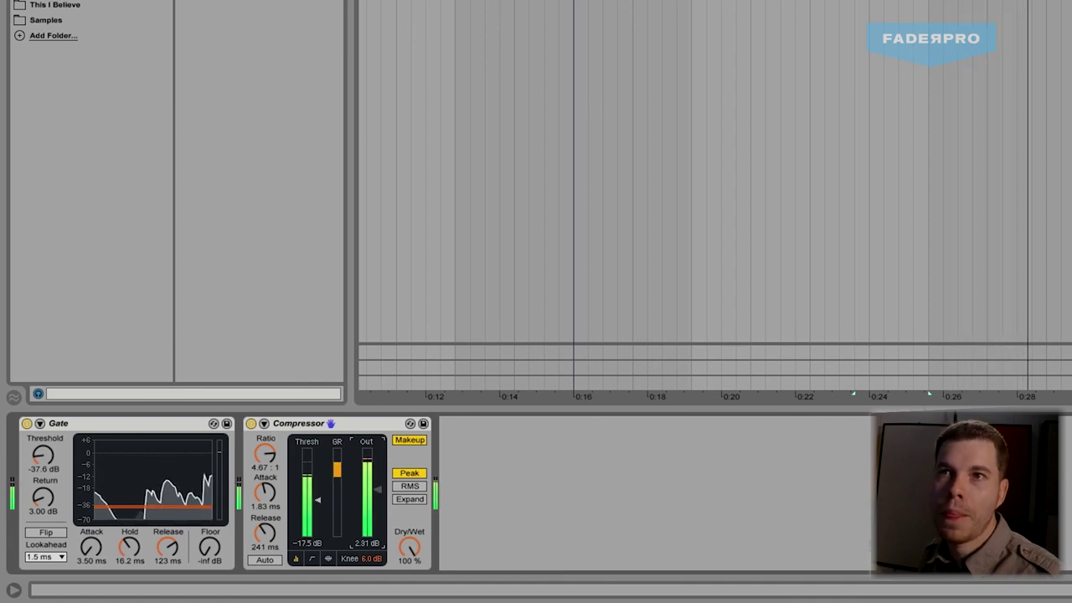
{"action": "key", "text": "space"}
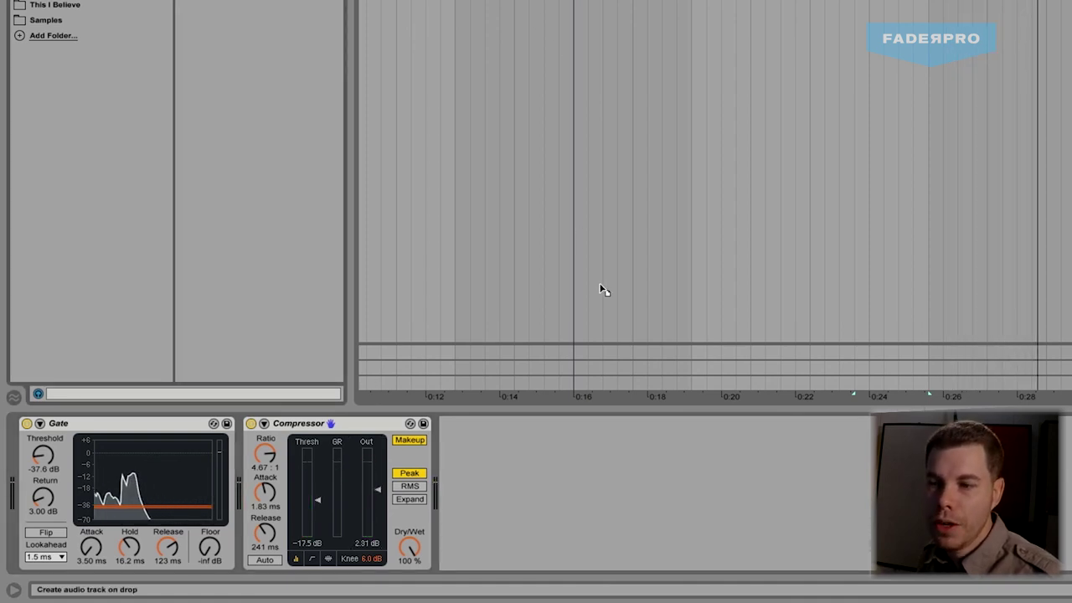
{"action": "left_click_drag", "start_coordinate": [594, 492], "coordinate": [595, 495]}
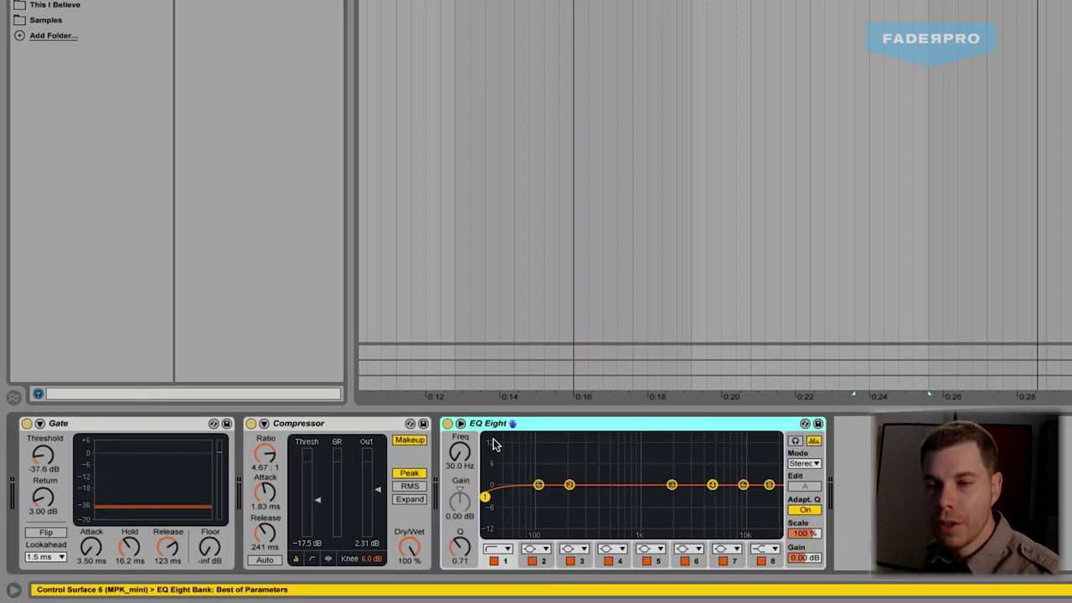
{"action": "key", "text": "space"}
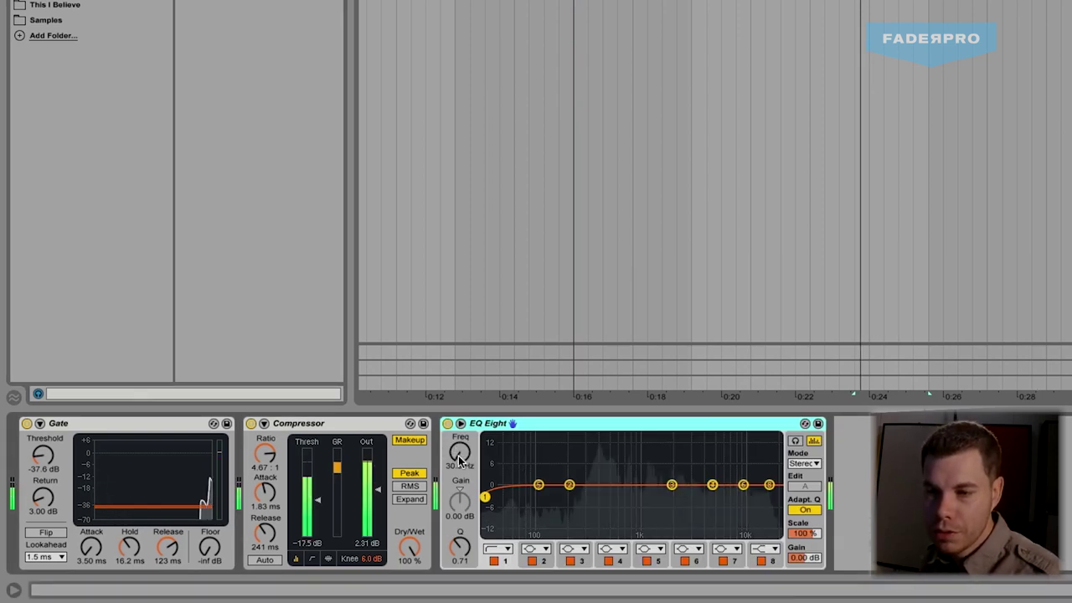